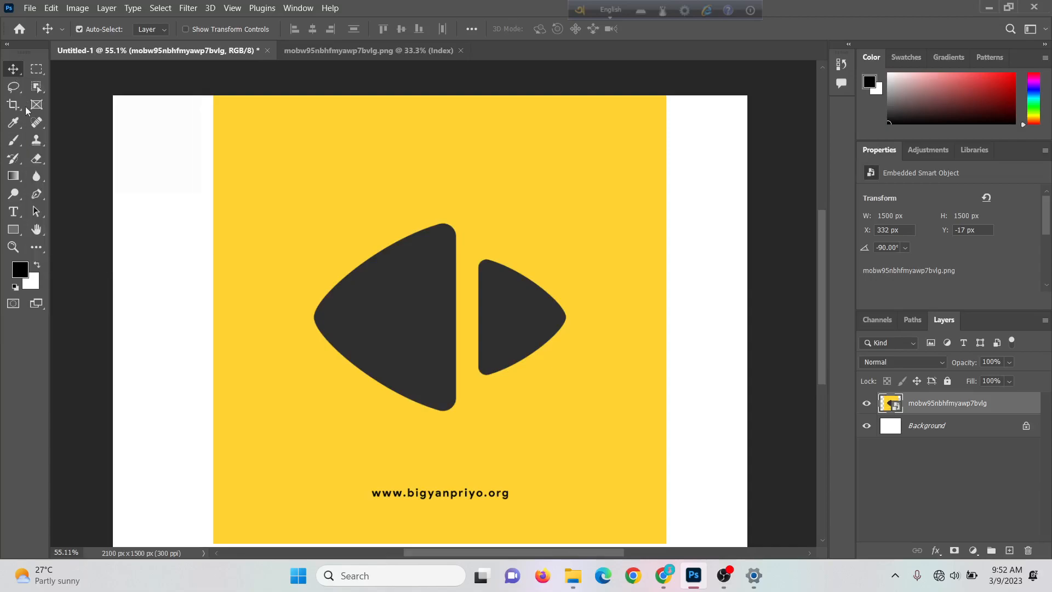
Draw a wide artboard of about 1926 × 504 px above the existing canvas with the Artboard tool.
right_click(15, 74)
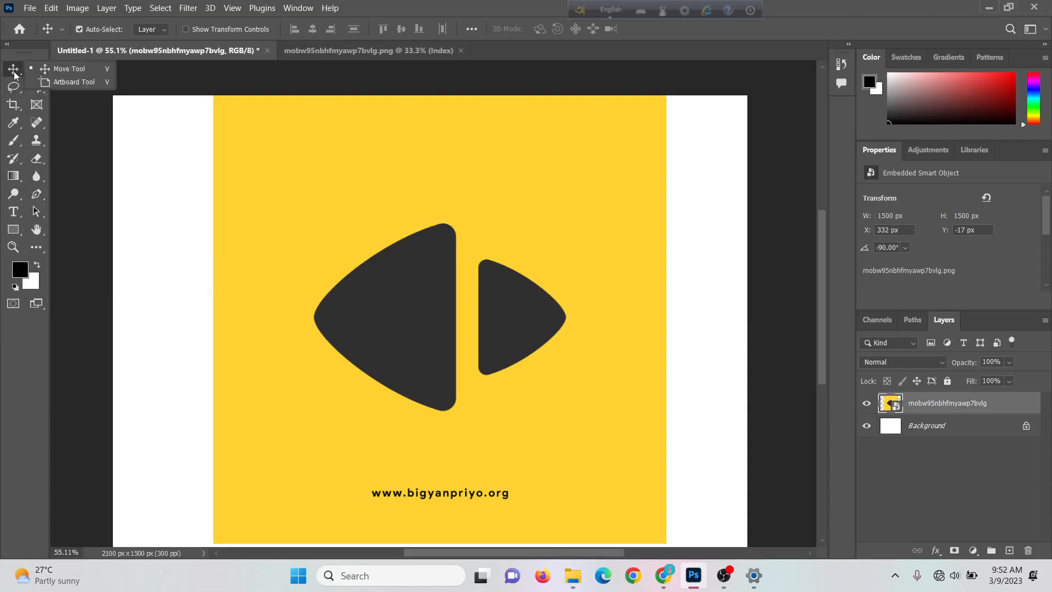
left_click(68, 81)
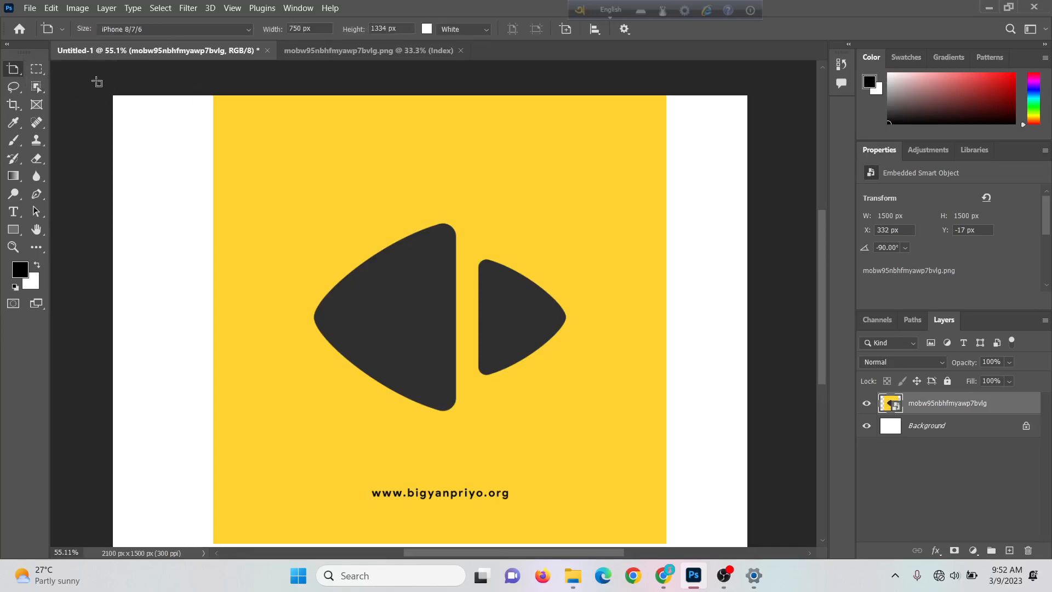
scroll(155, 123, "down", 3)
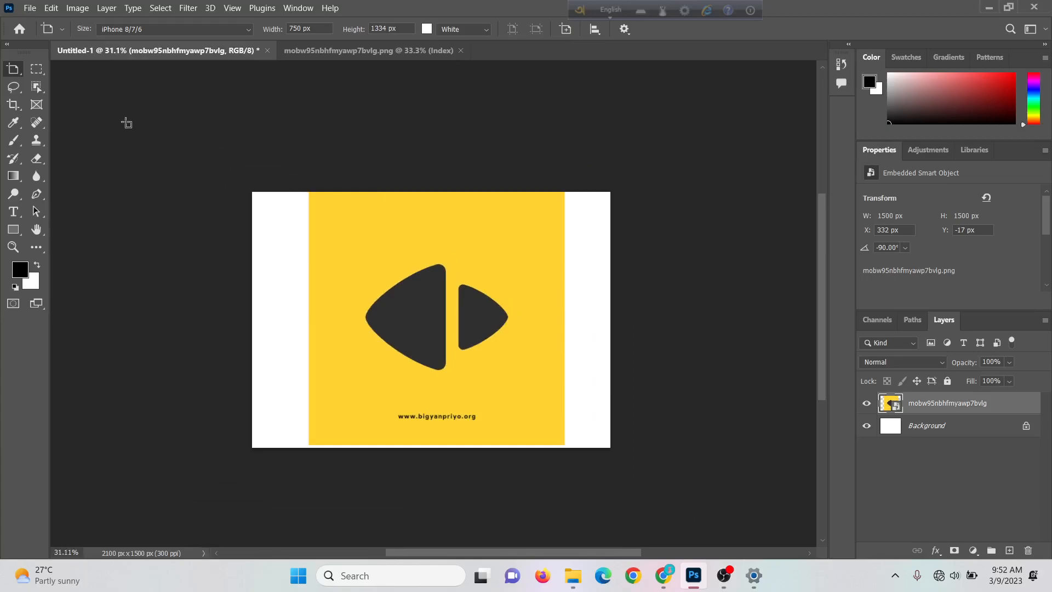
left_click_drag(85, 82, 414, 169)
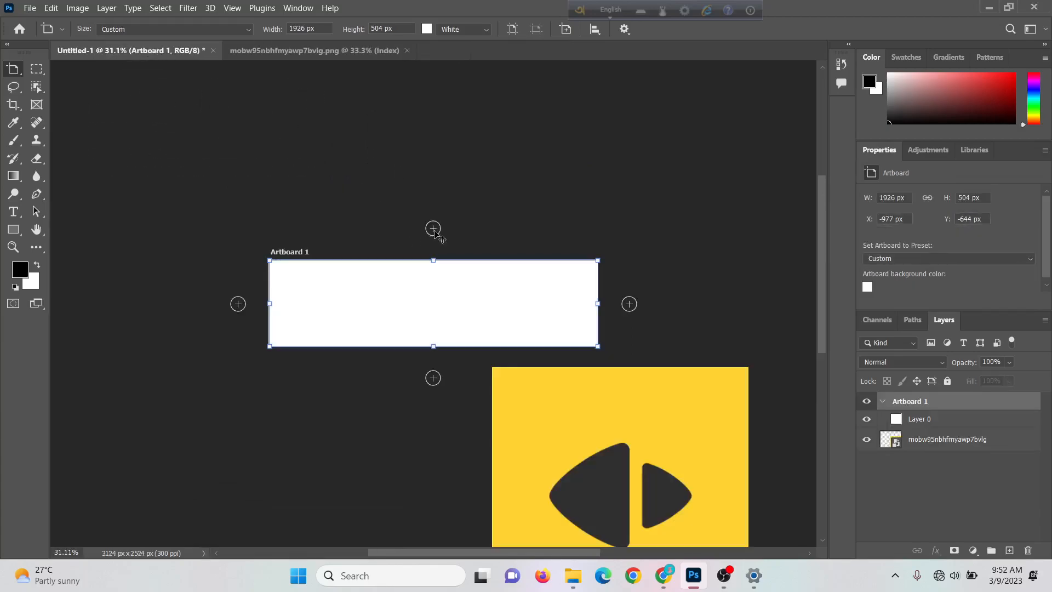
Add two more artboards of the same size in a row to the right of Artboard 1.
scroll(582, 387, "down", 2)
scroll(666, 433, "up", 3)
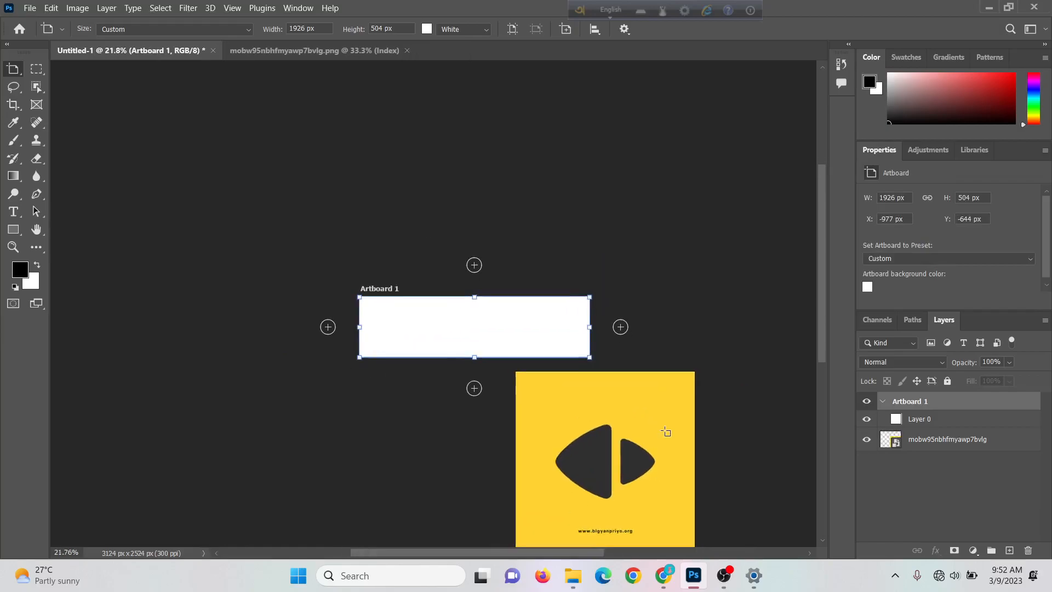
scroll(563, 460, "down", 1)
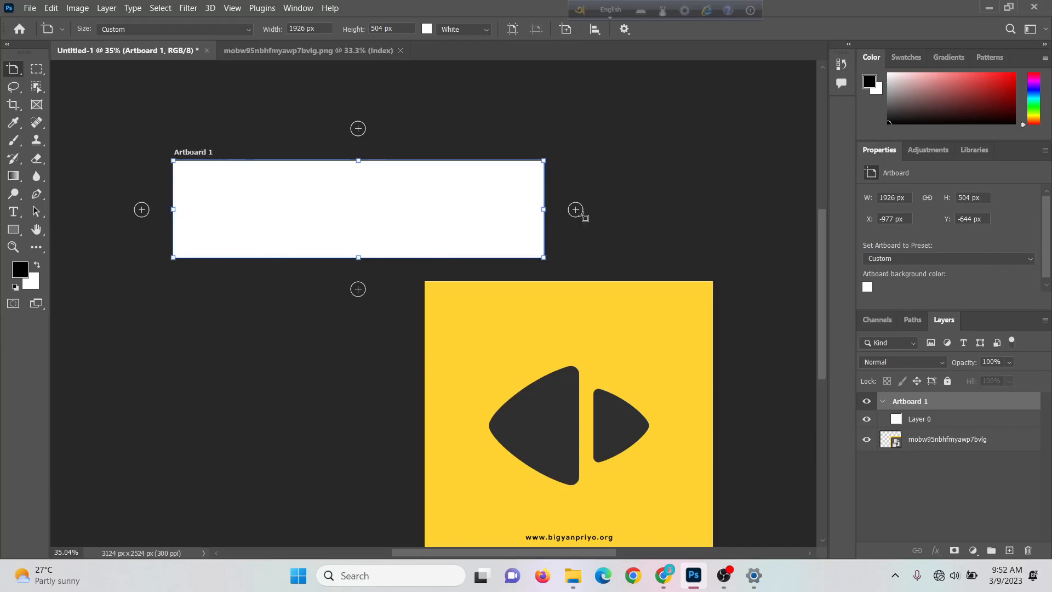
left_click(575, 210)
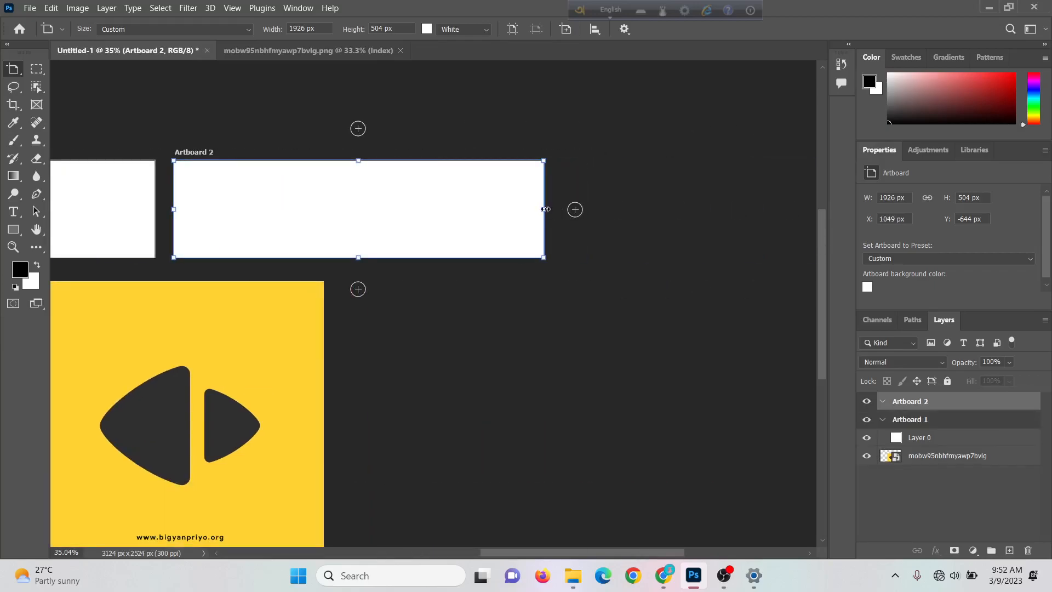
left_click(575, 210)
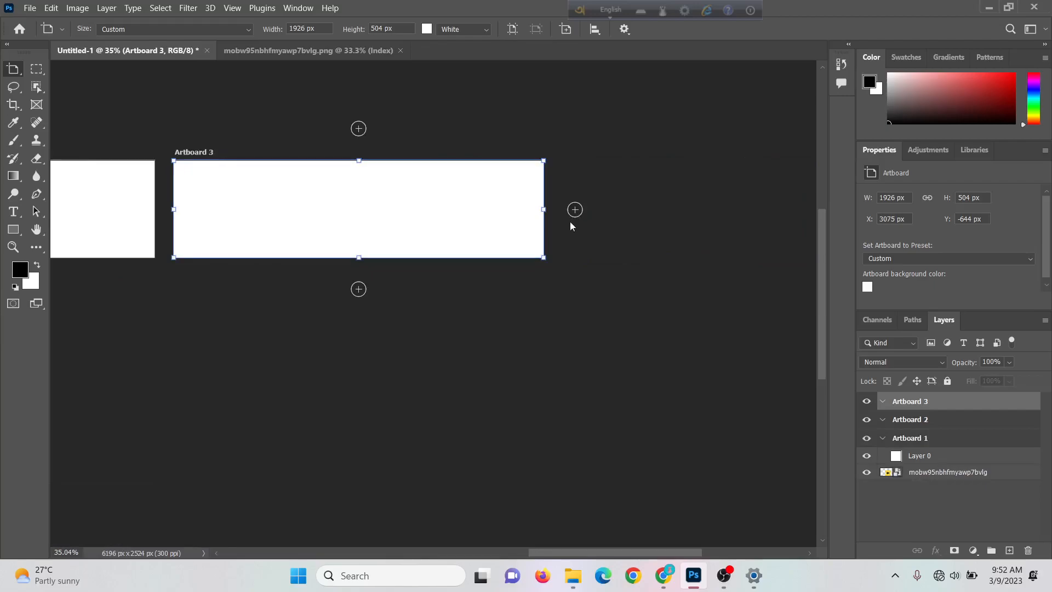
Undo the creation of all three artboards and return to the Move tool.
key("ctrl+z")
key("ctrl+z")
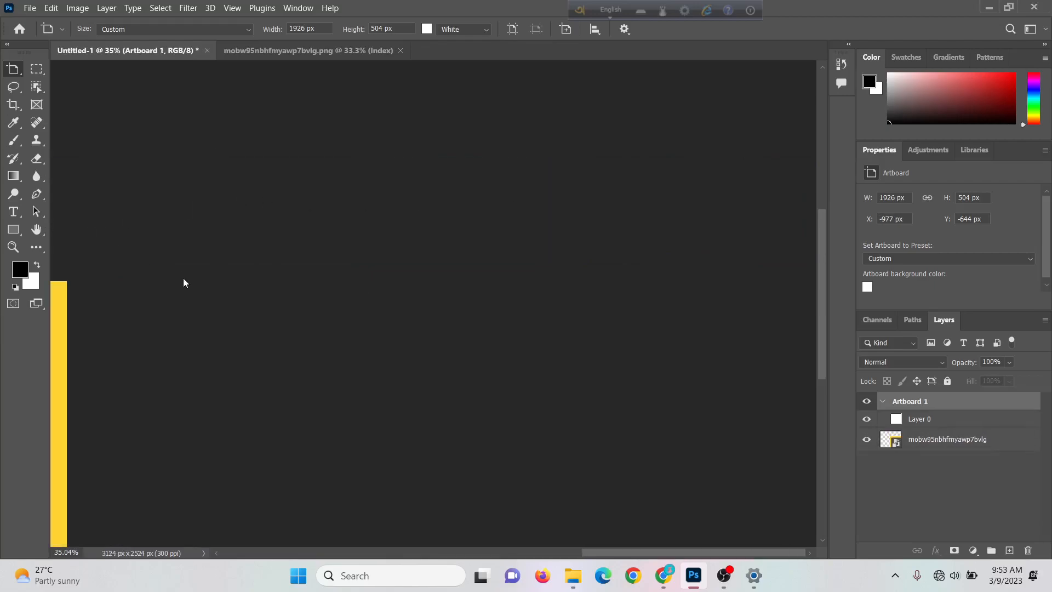
key("ctrl+z")
key("v")
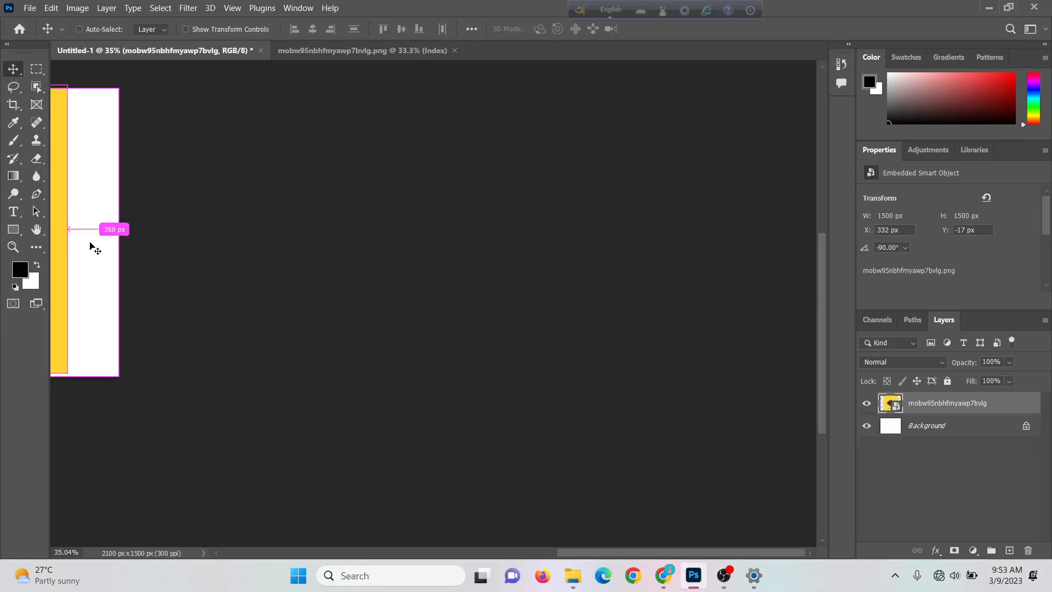
key("ctrl+shift+s")
type("0")
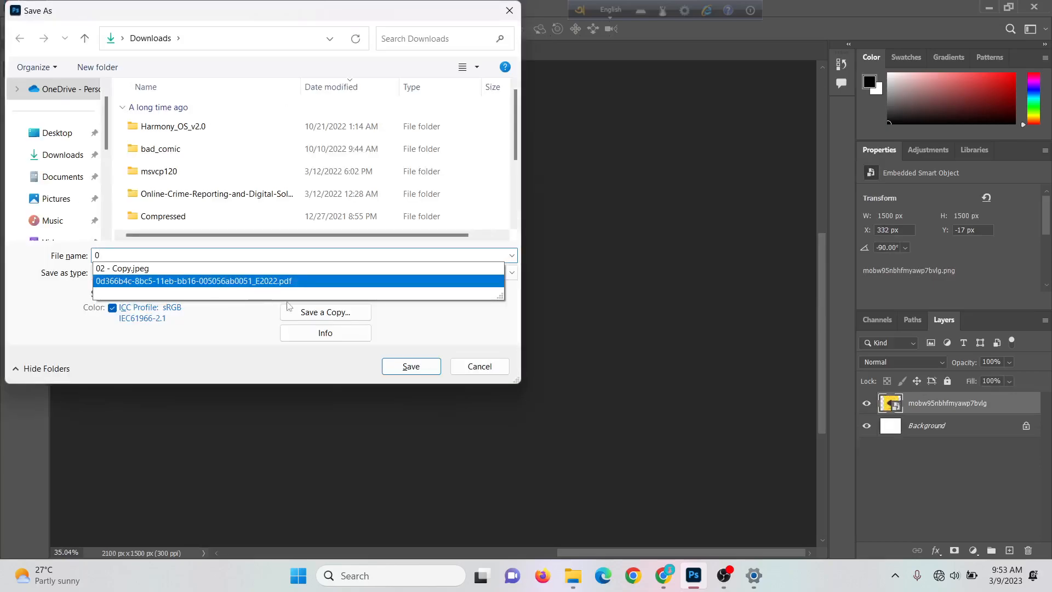
left_click(479, 366)
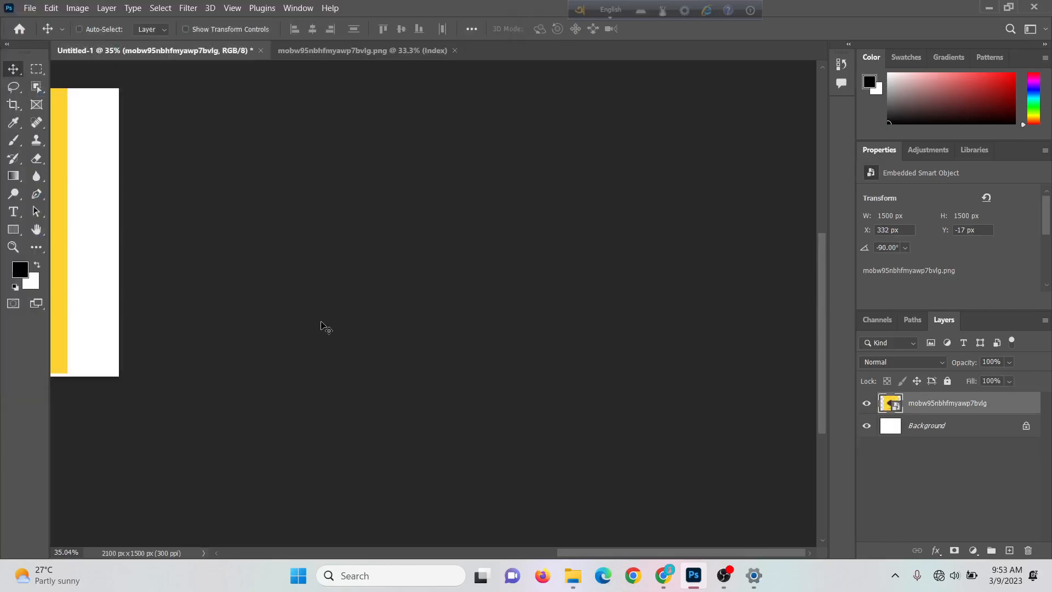
Fit the whole document in view and check which tools are grouped with the Move tool.
key("ctrl+0")
right_click(322, 323)
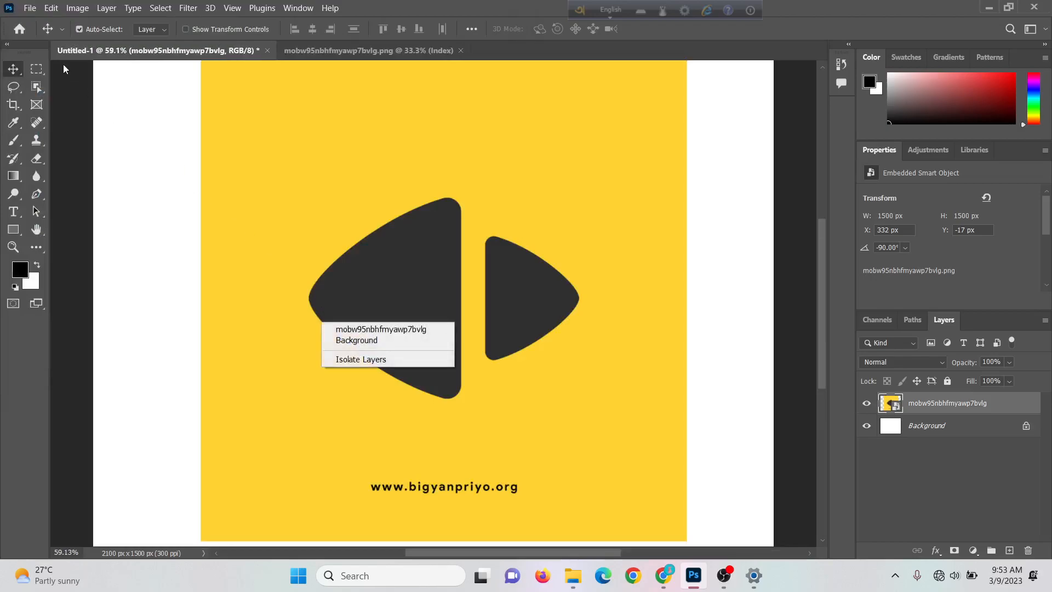
right_click(22, 76)
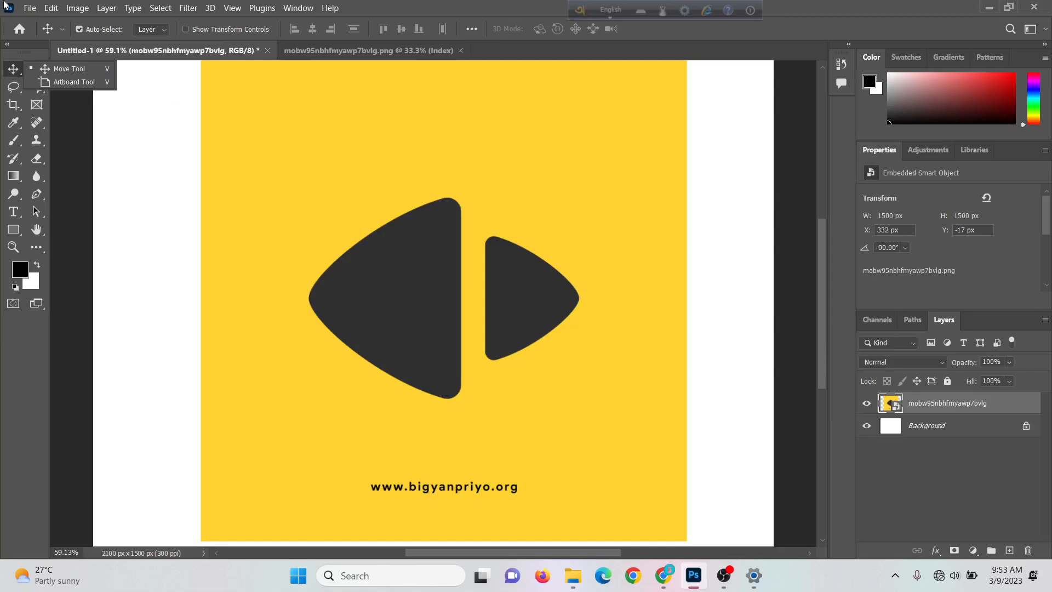
left_click(47, 69)
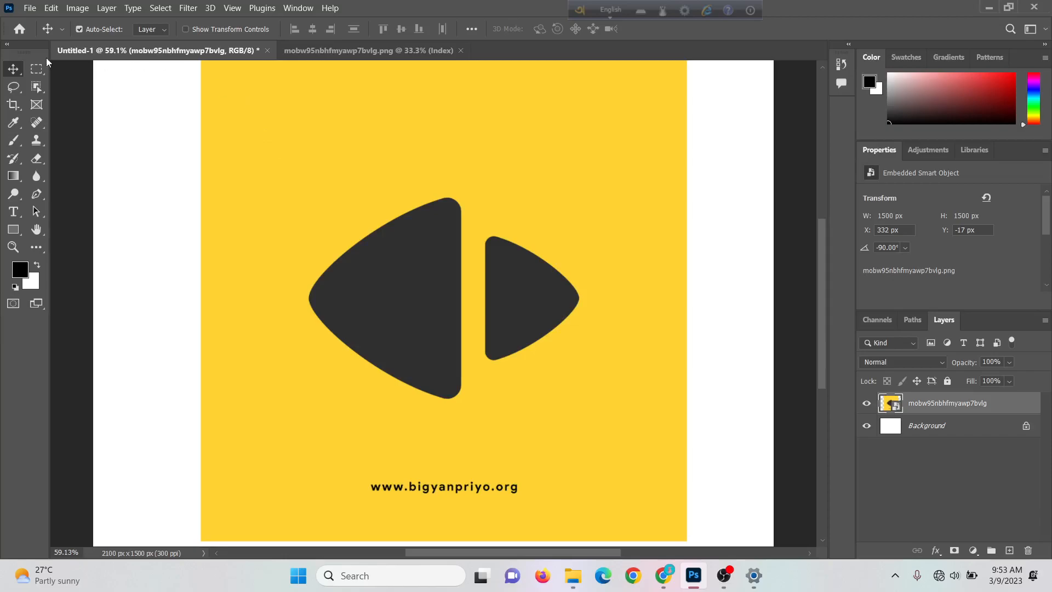
Draw a square artboard of about 510 × 510 px to the right of the canvas with the Artboard tool.
right_click(16, 70)
left_click(64, 82)
scroll(115, 113, "down", 3)
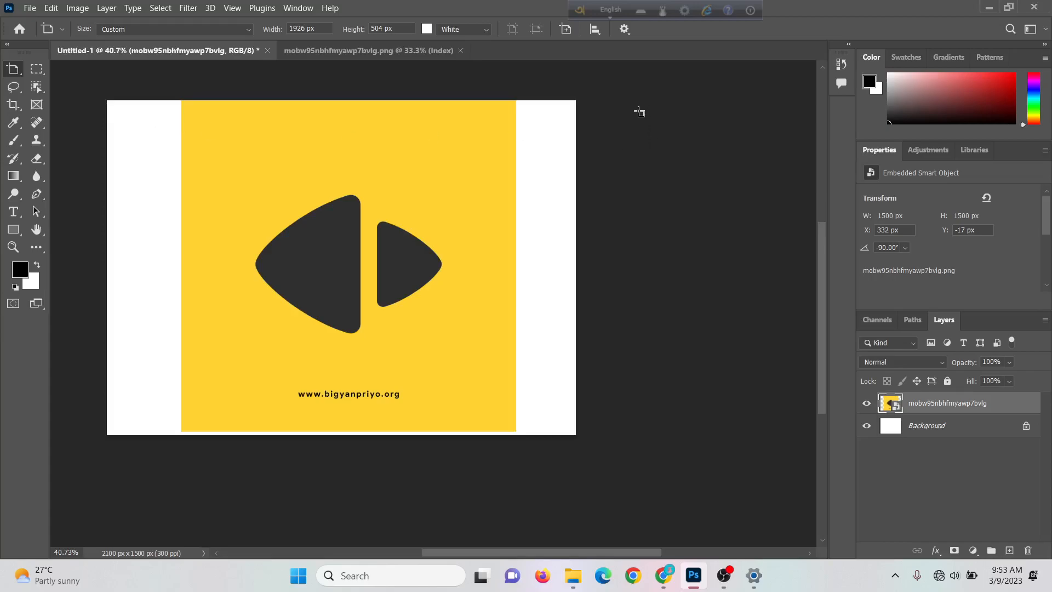
left_click_drag(632, 97, 746, 451)
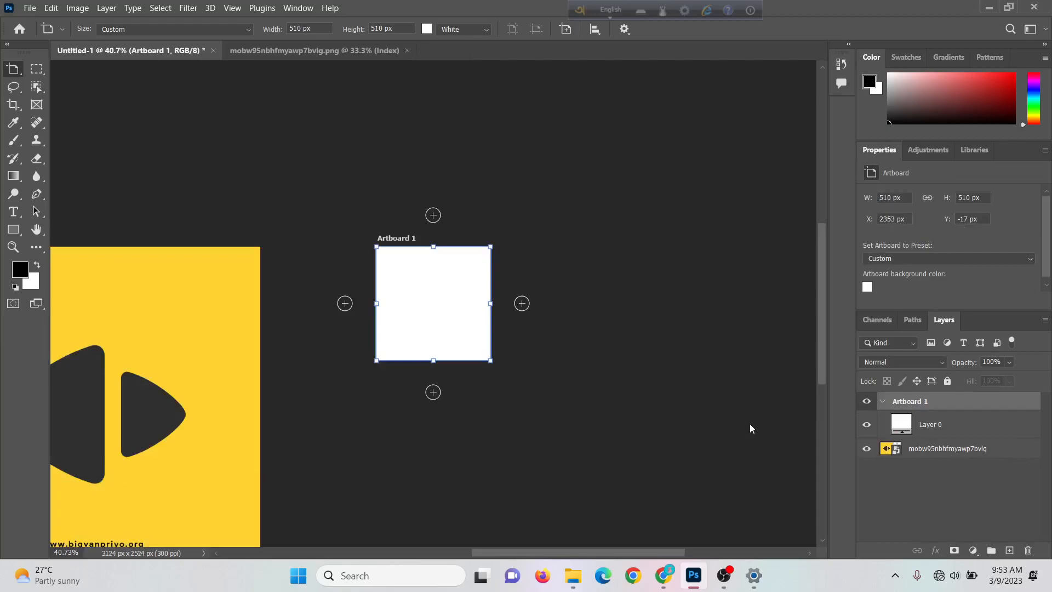
Undo the square artboard and return to the Move tool with the whole canvas in view.
key("ctrl+z")
key("v")
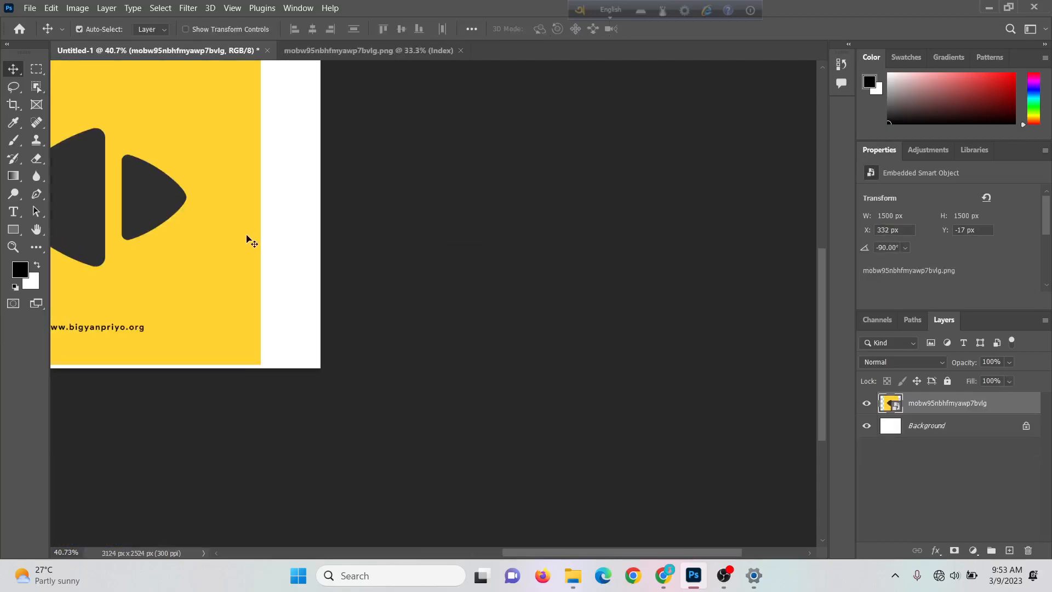
key("ctrl+z")
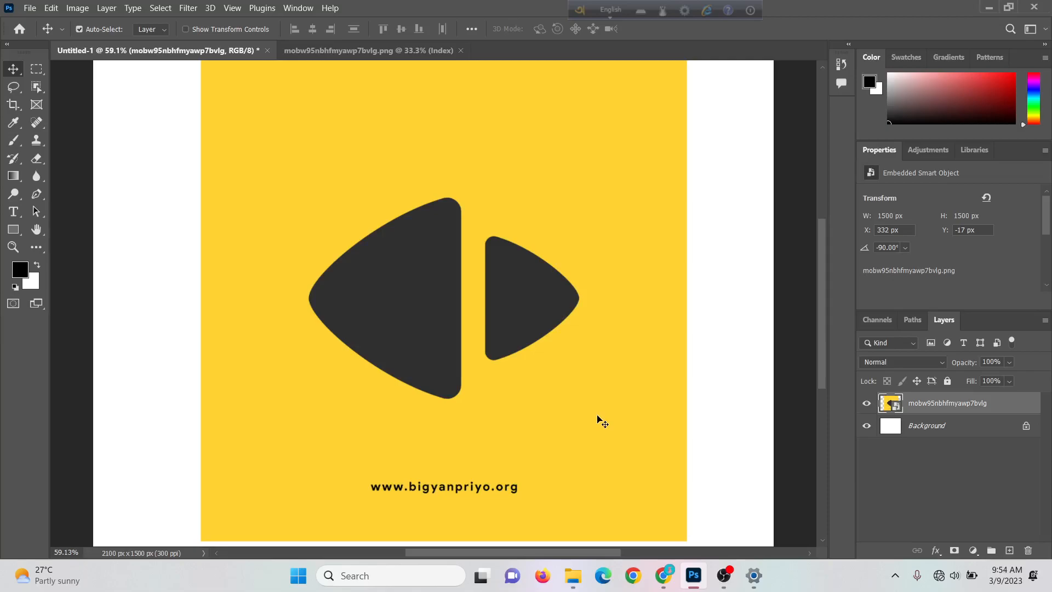
Open the History panel and dock it in the Color panel group.
left_click(841, 64)
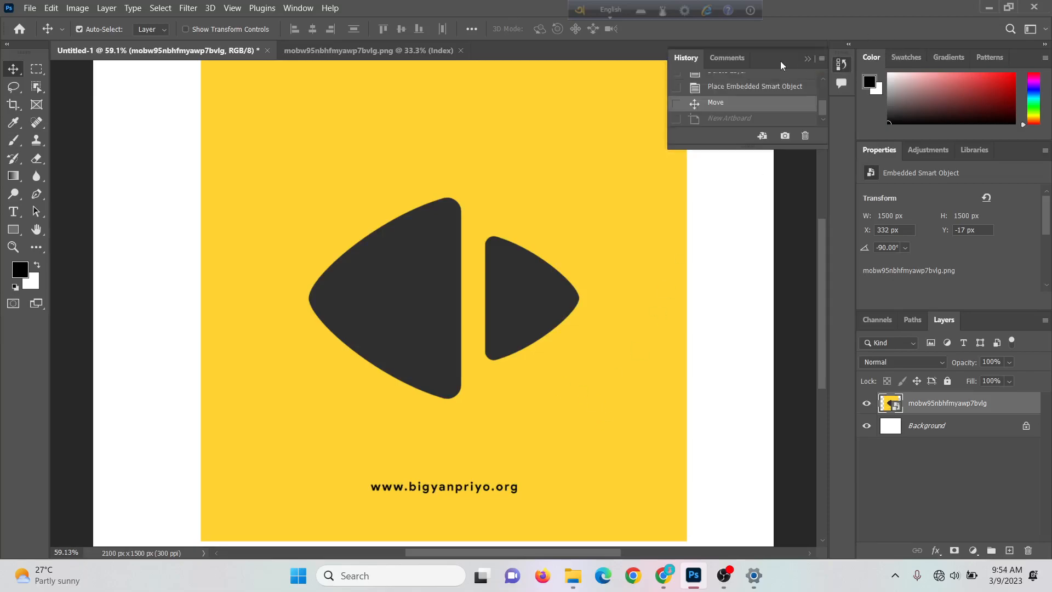
left_click_drag(682, 61, 886, 56)
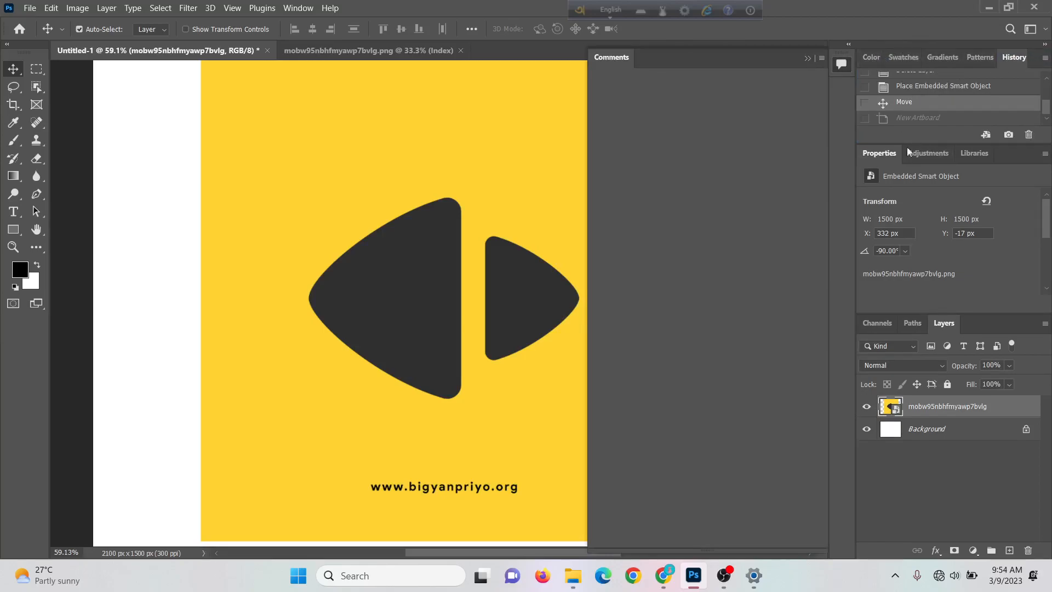
Detach the Properties panel from its group and close the Adjustments and Libraries panels.
left_click_drag(889, 154, 842, 97)
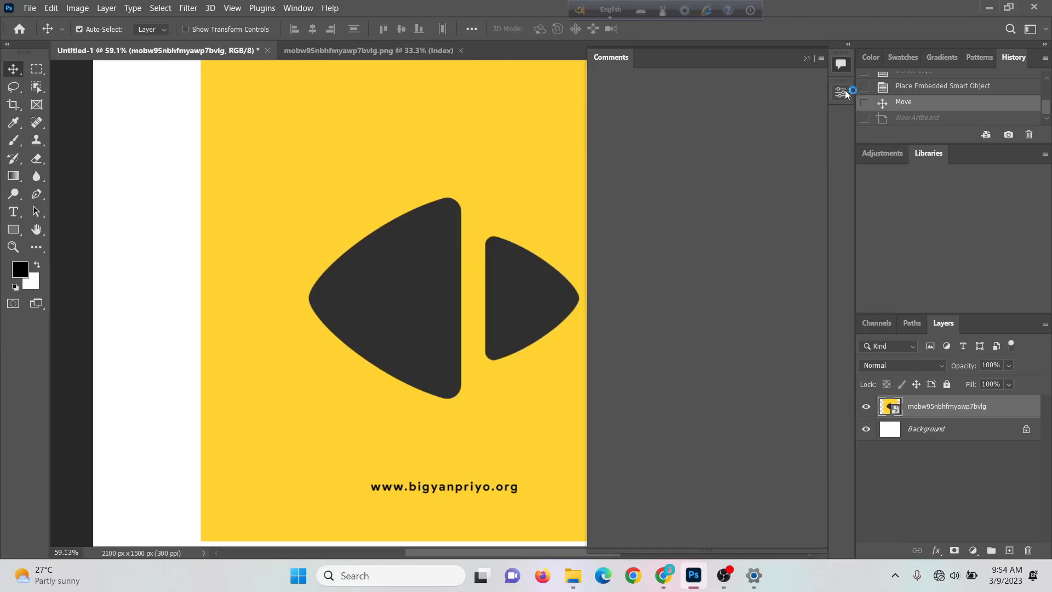
left_click_drag(913, 134, 1020, 159)
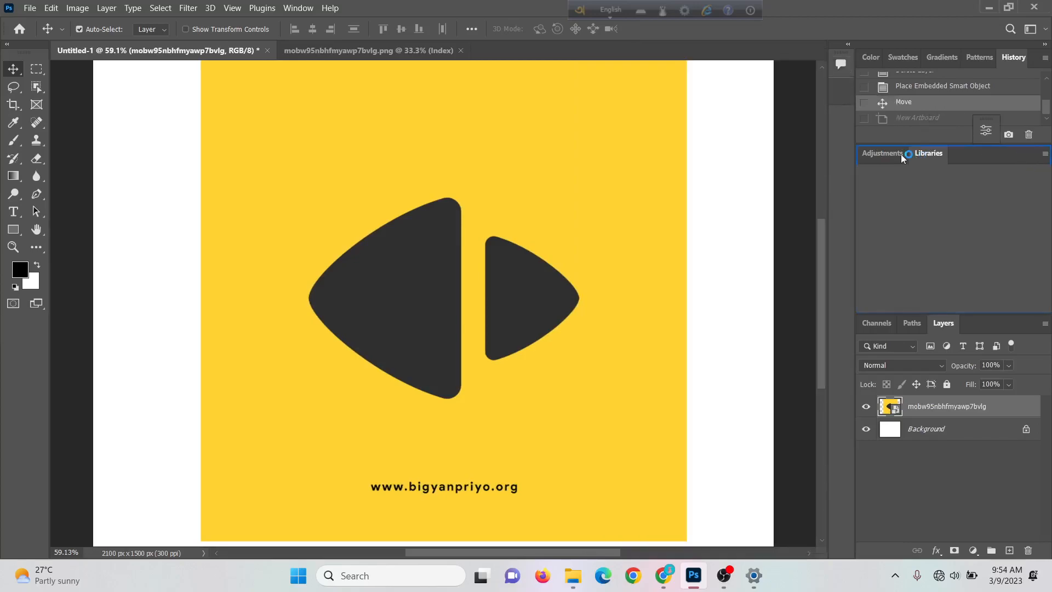
left_click_drag(881, 153, 847, 145)
left_click_drag(903, 157, 982, 103)
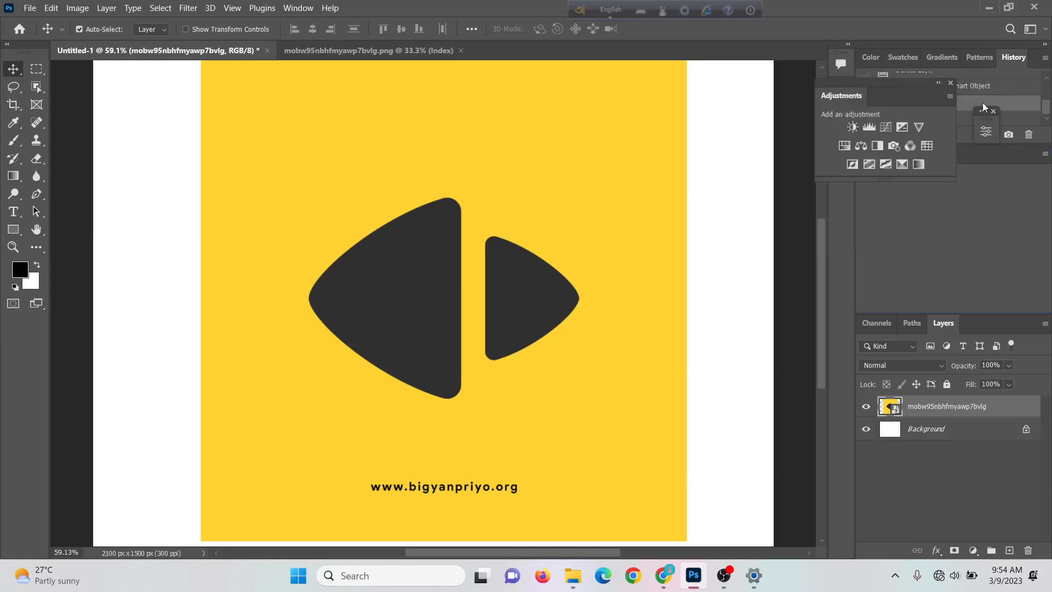
left_click(951, 87)
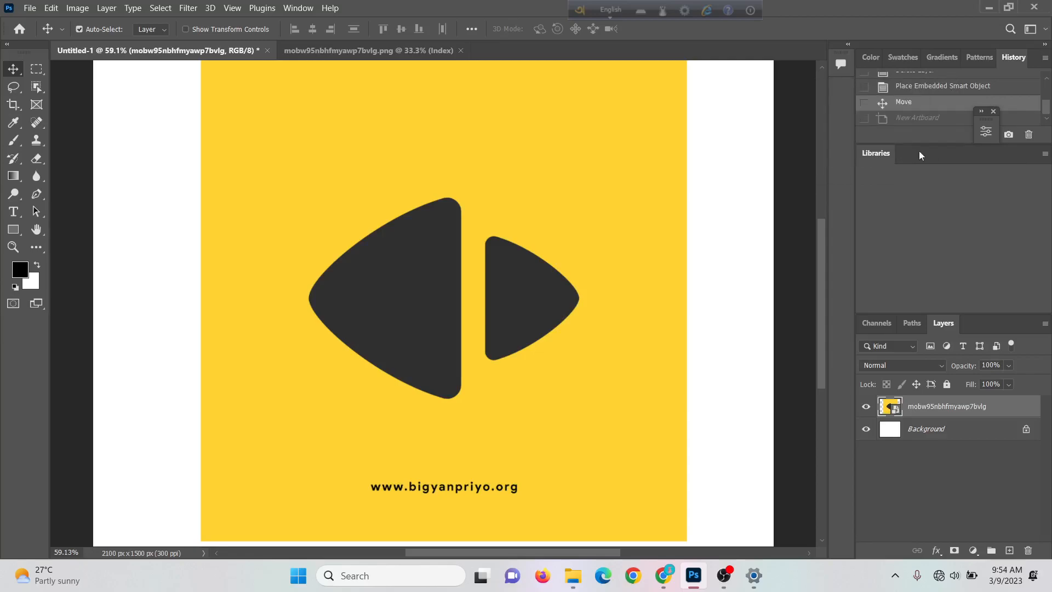
left_click_drag(874, 153, 915, 158)
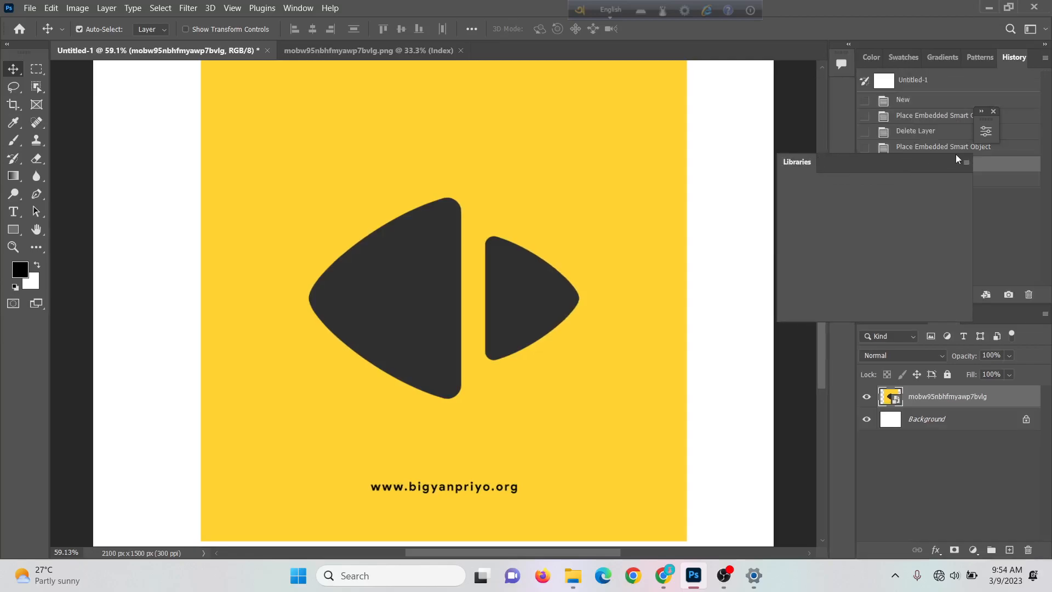
left_click(966, 149)
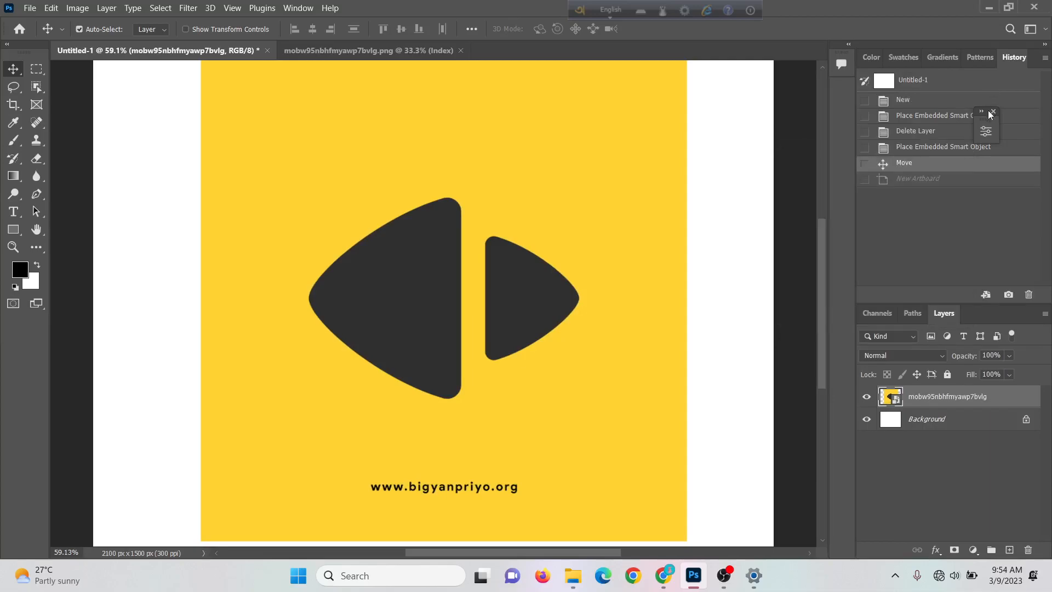
Dock the Properties panel beside History, bring History to the front and enlarge the Layers panel.
left_click(980, 112)
left_click_drag(994, 110, 971, 60)
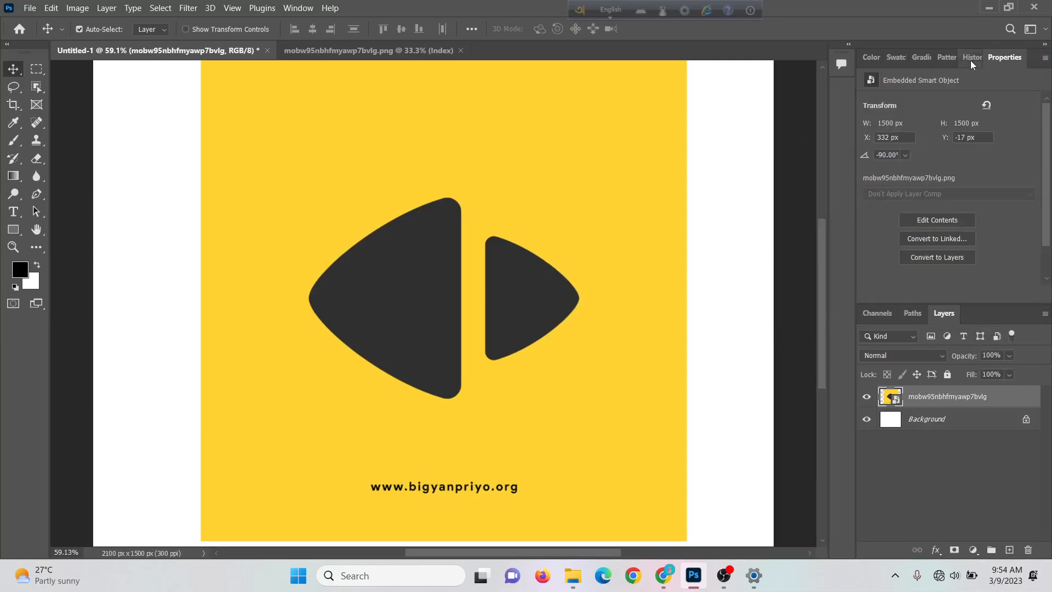
left_click(966, 60)
left_click_drag(928, 304, 915, 282)
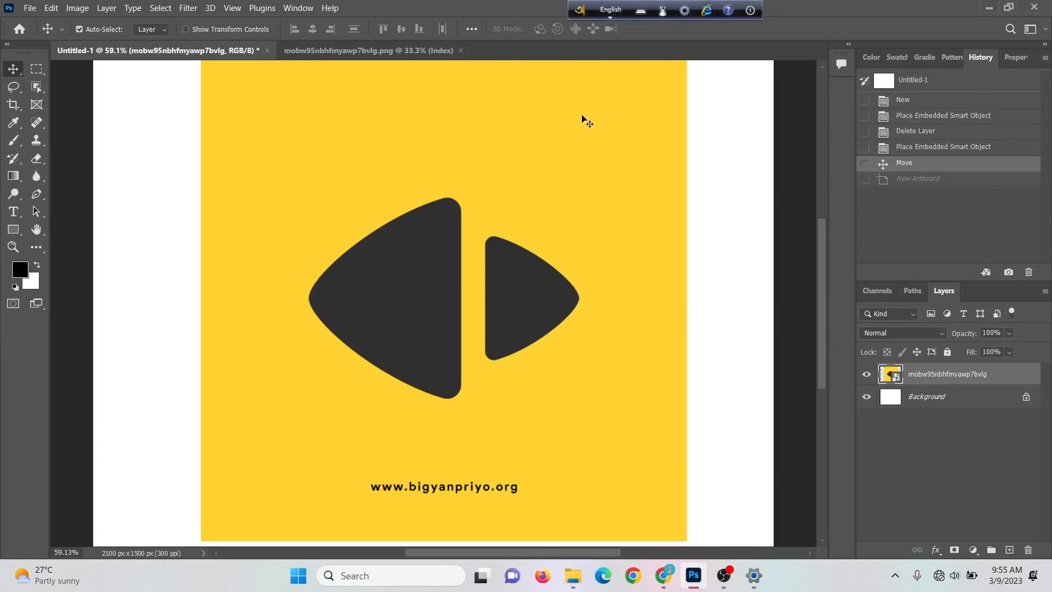
Redo the square artboard and revert the document to the Move history state.
key("ctrl+shift+z")
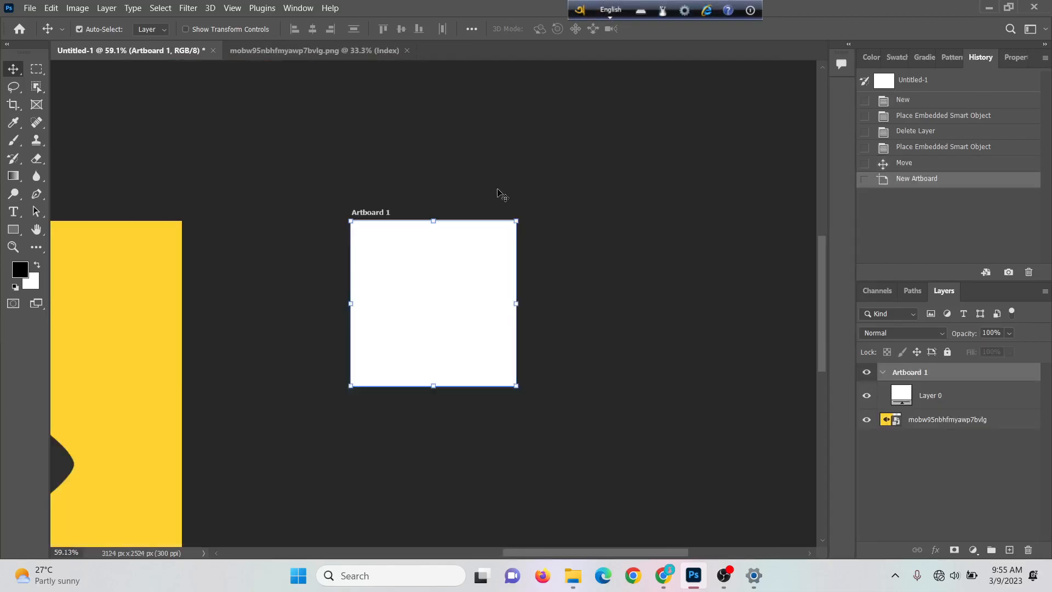
left_click(903, 157)
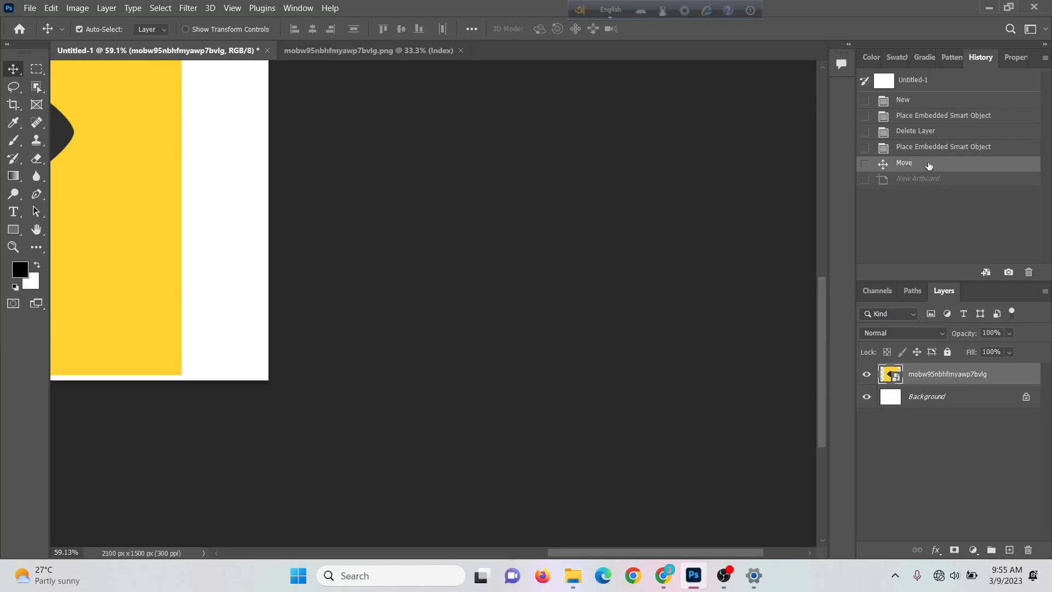
Revert to the first Place Embedded Smart Object history state to view the earlier logo, and restore the Move state.
left_click(907, 115)
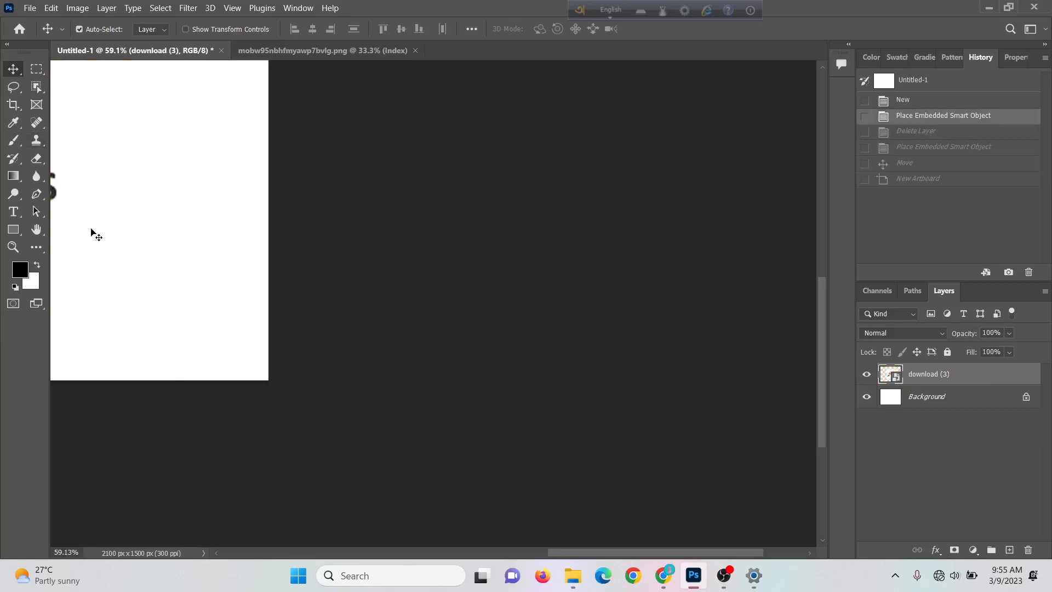
key("ctrl+0")
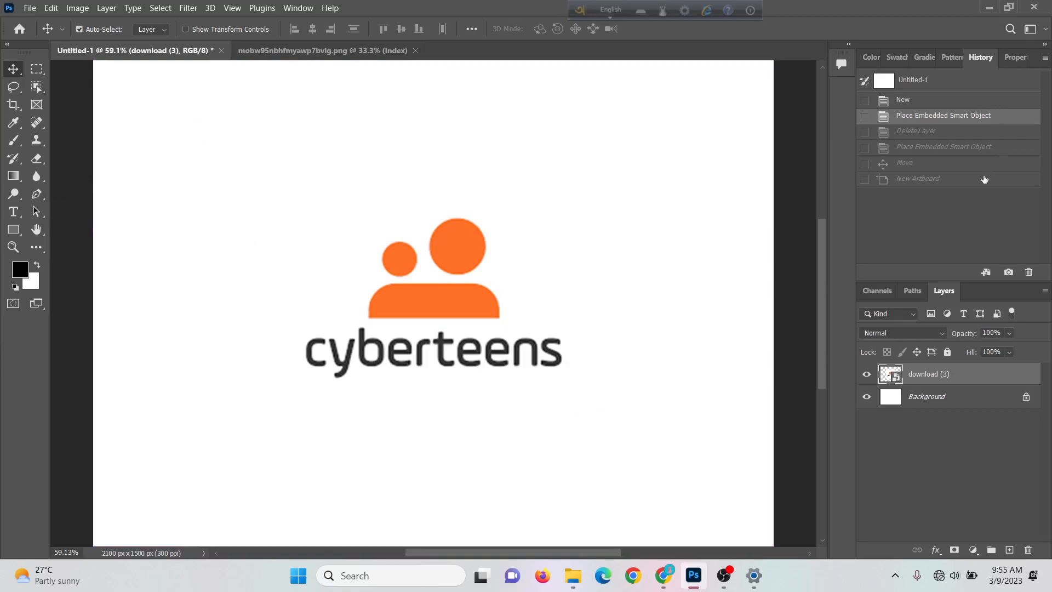
left_click(883, 167)
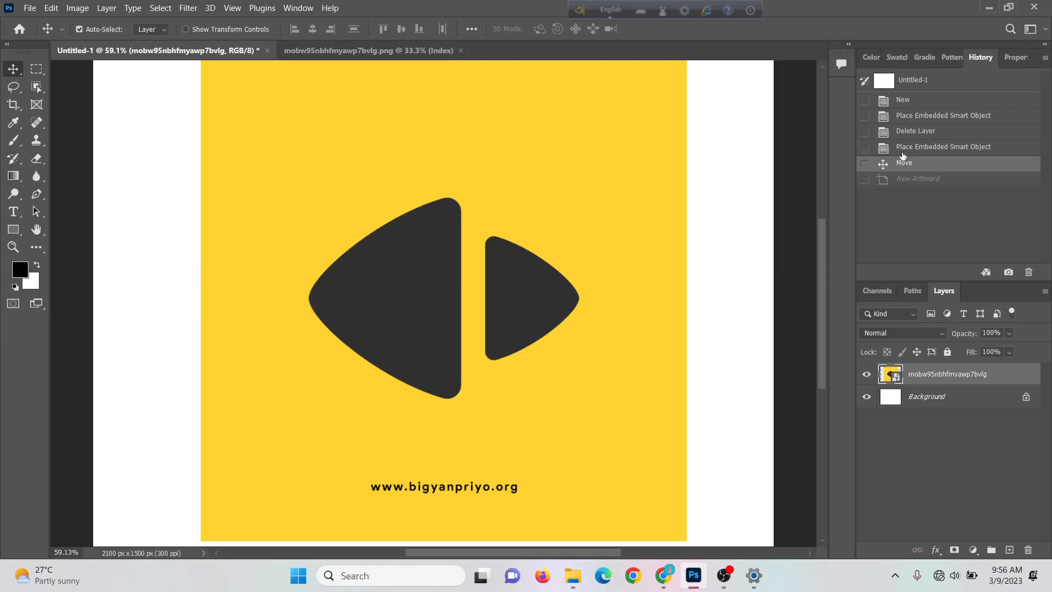
Activate the Rectangular Marquee tool and delete the yellow logo layer.
left_click(39, 68)
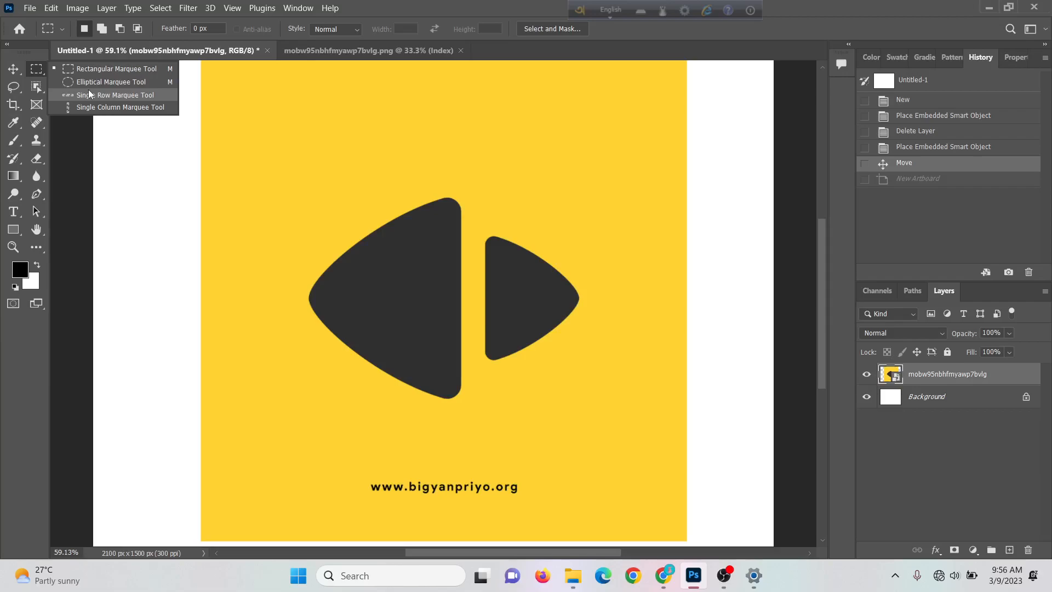
left_click(910, 378)
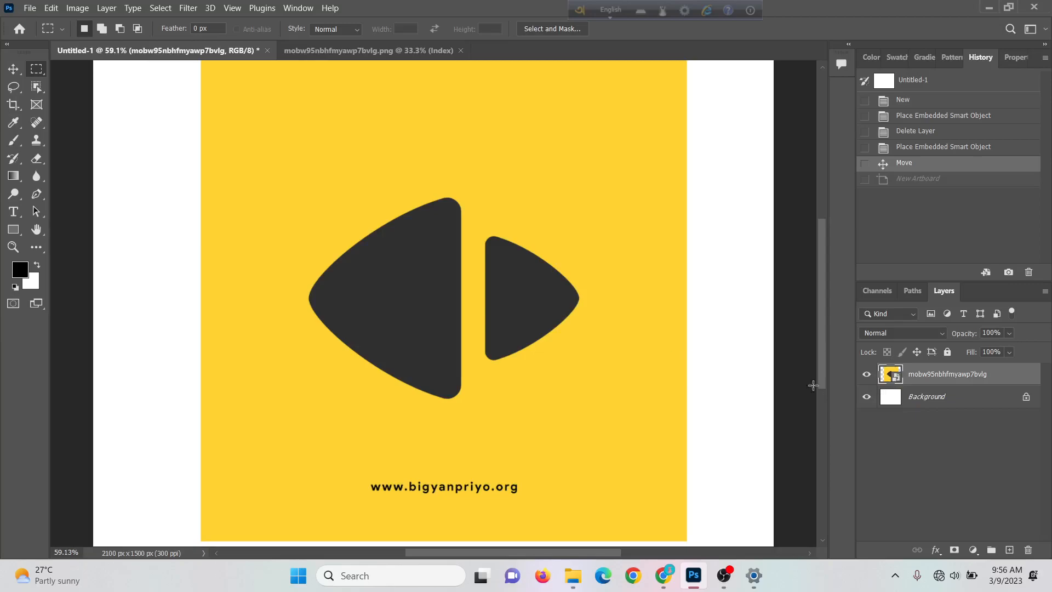
left_click_drag(925, 375, 1018, 438)
left_click_drag(888, 374, 1028, 551)
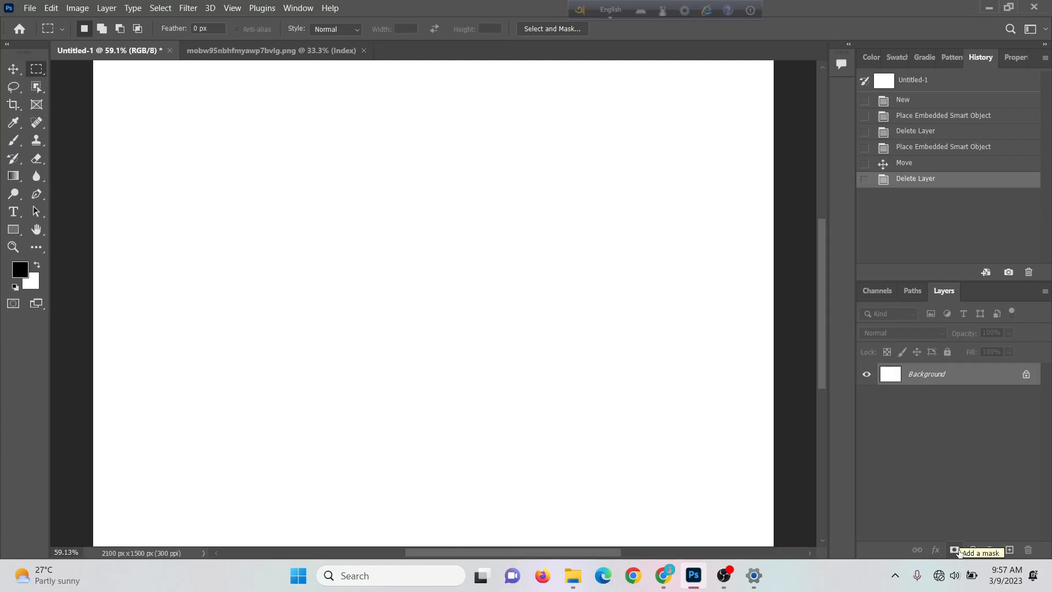
Add four empty layers above the Background and undo all four additions.
left_click(1009, 552)
left_click(1009, 553)
left_click(1010, 552)
left_click(1009, 552)
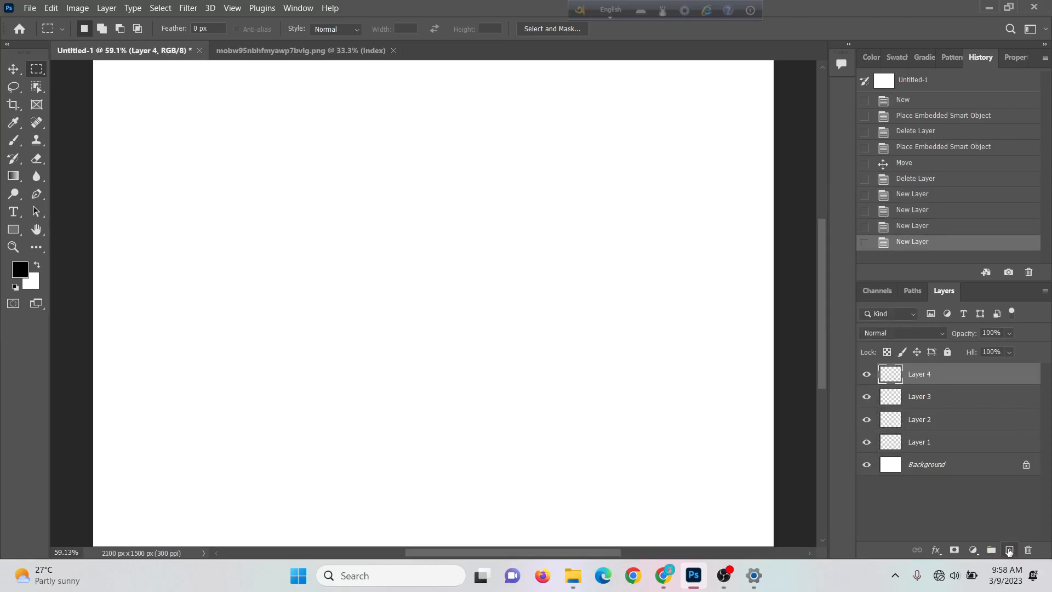
key("ctrl+z")
key("ctrl+z")
key("ctrl+z")
key("ctrl+z")
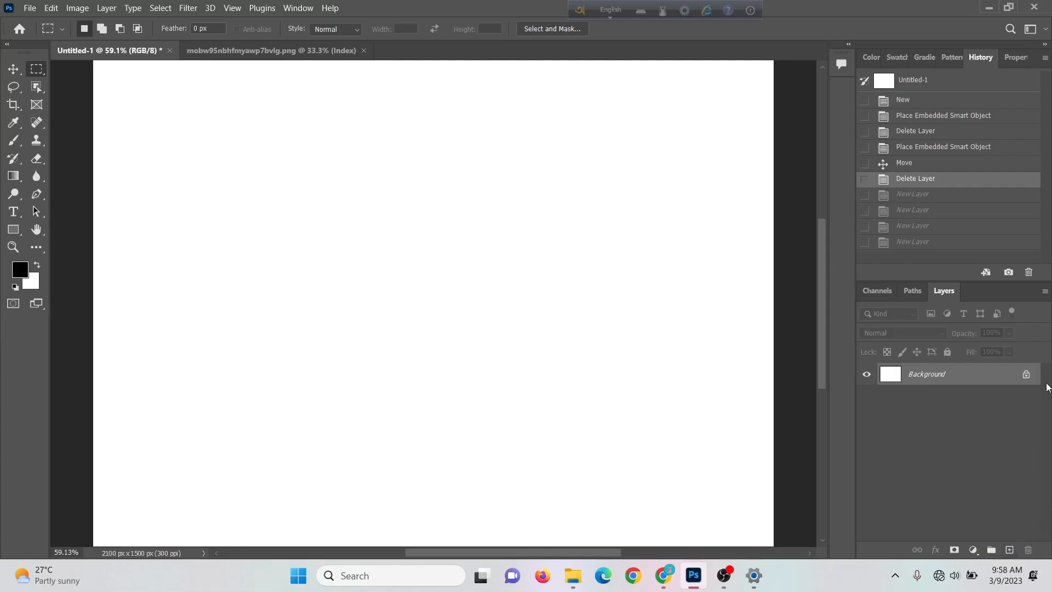
Unlock the Background to convert it into a regular layer, and undo the conversion.
left_click(1026, 377)
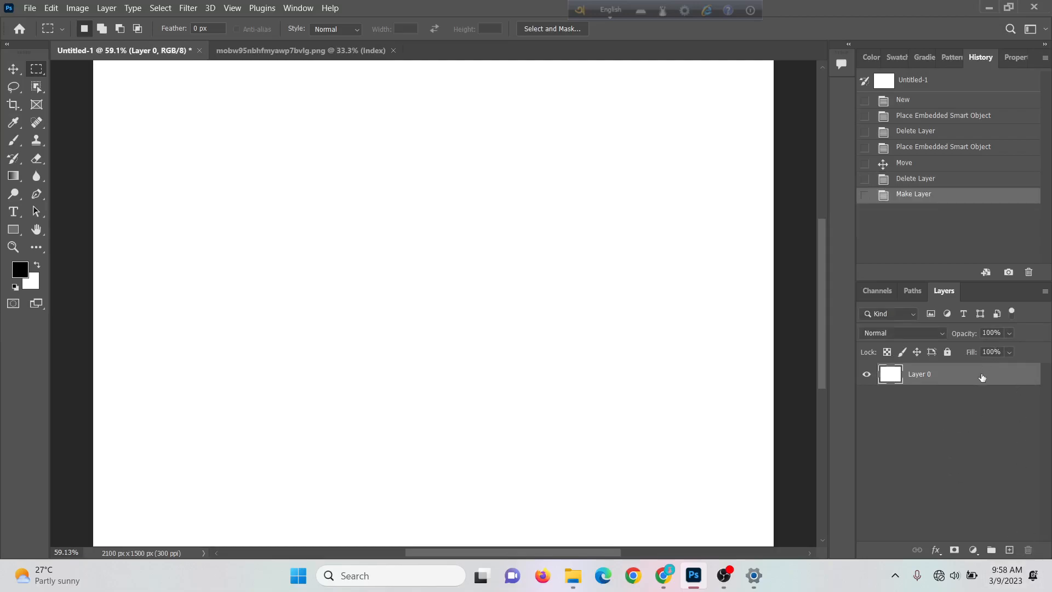
key("ctrl+z")
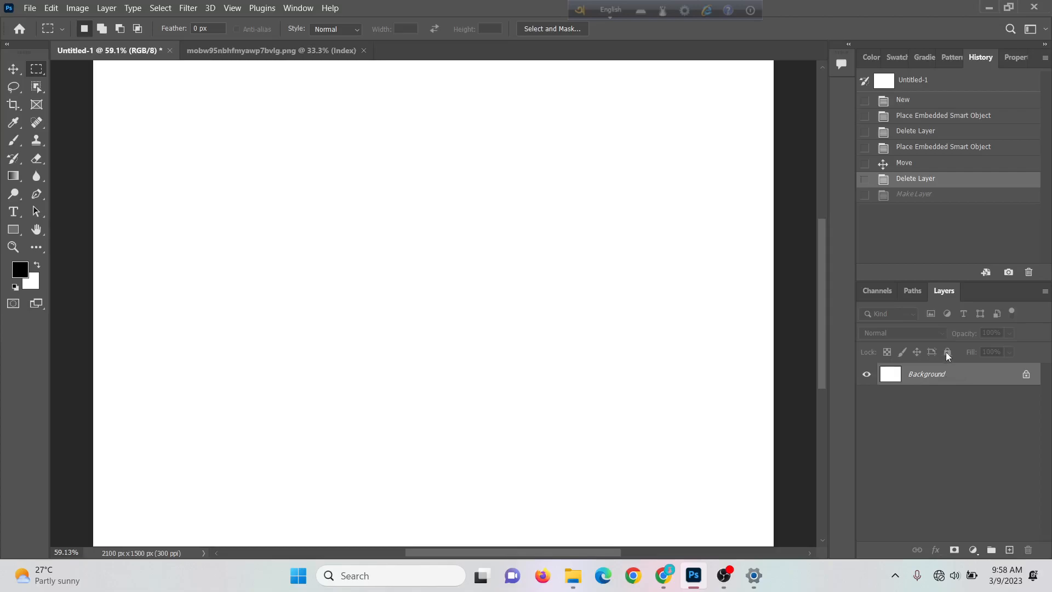
Add one empty layer above the Background and demonstrate fully locking and unlocking it.
left_click(1010, 550)
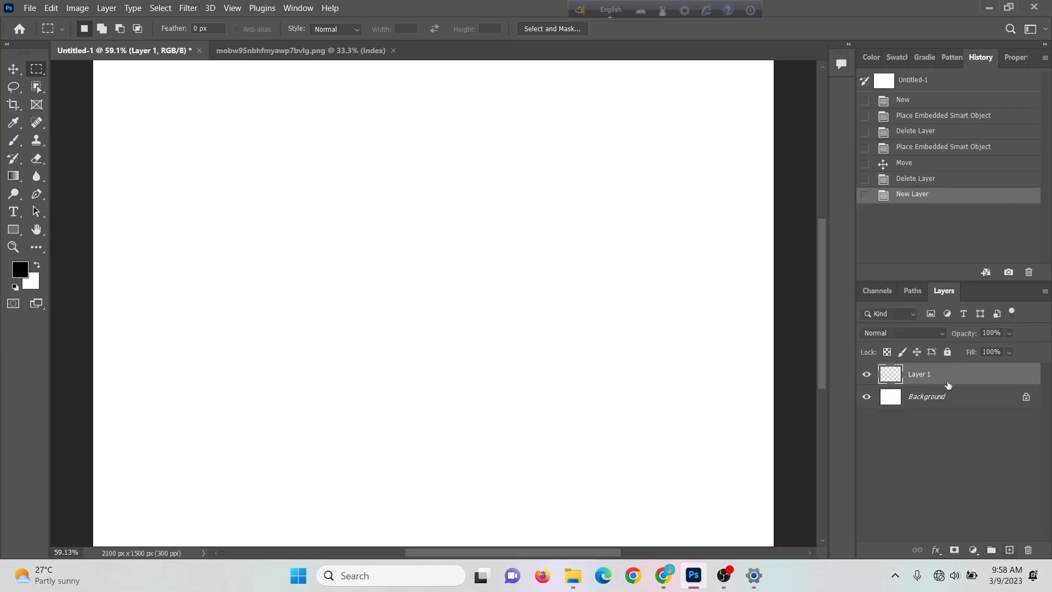
left_click(947, 351)
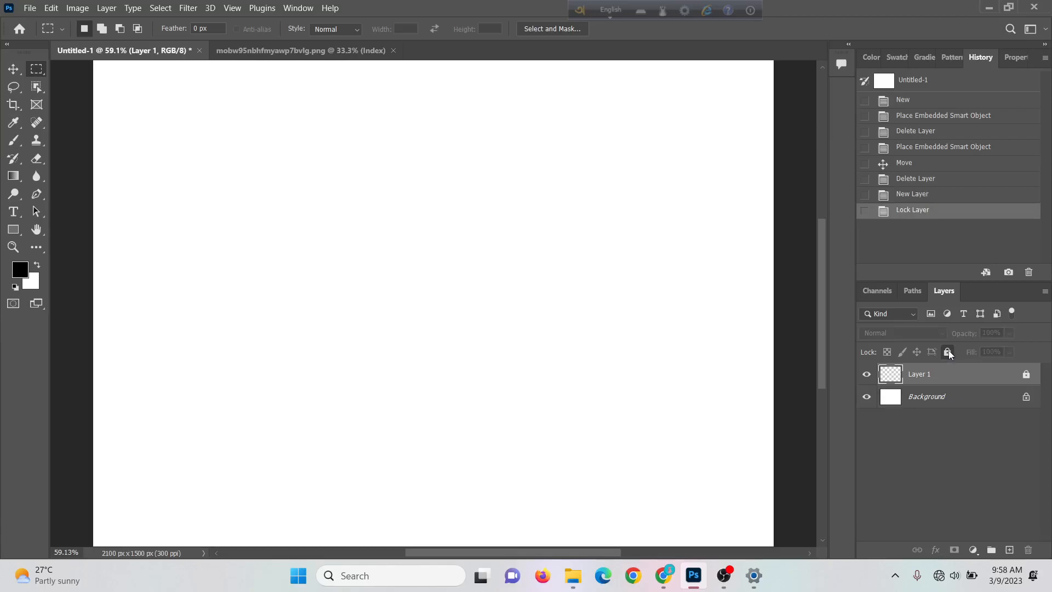
key("ctrl+z")
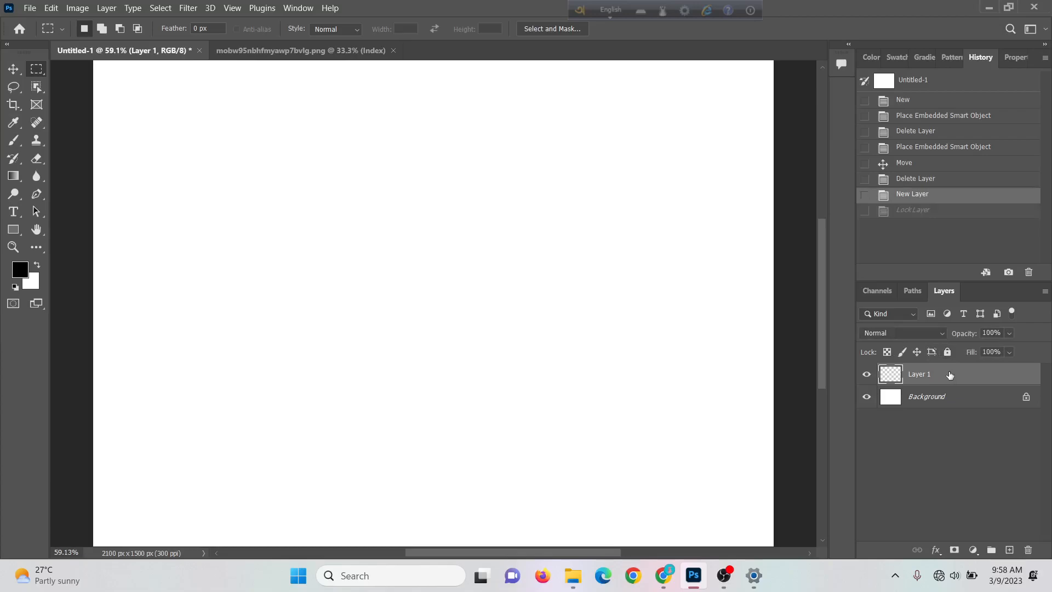
right_click(951, 373)
left_click(538, 345)
left_click(944, 350)
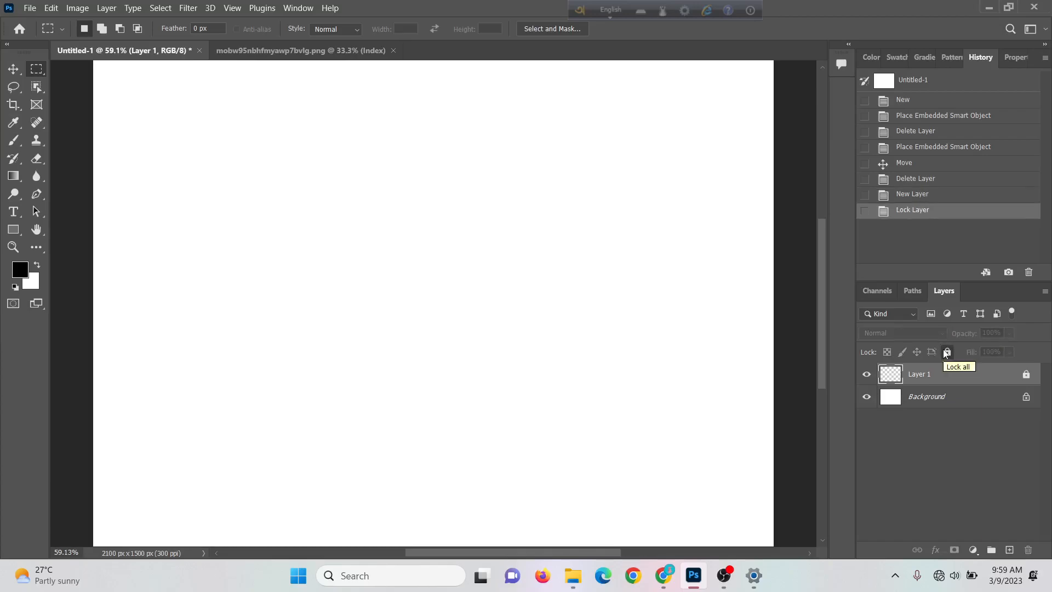
left_click(947, 352)
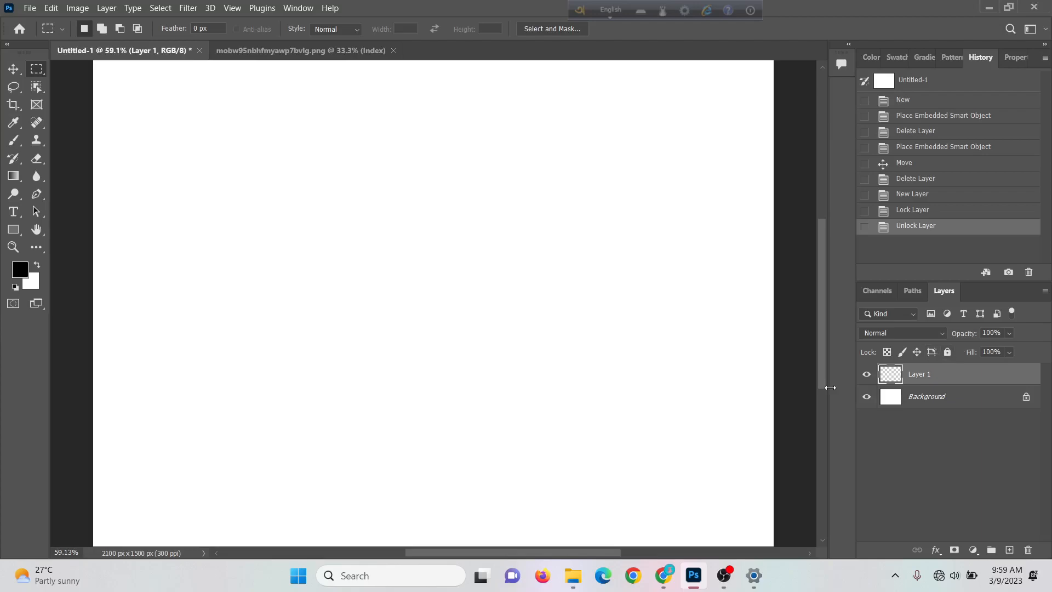
Undo the layer locking, the new layer and the logo layer's deletion, back to the Move history state.
key("ctrl+z")
key("ctrl+z")
key("ctrl+z")
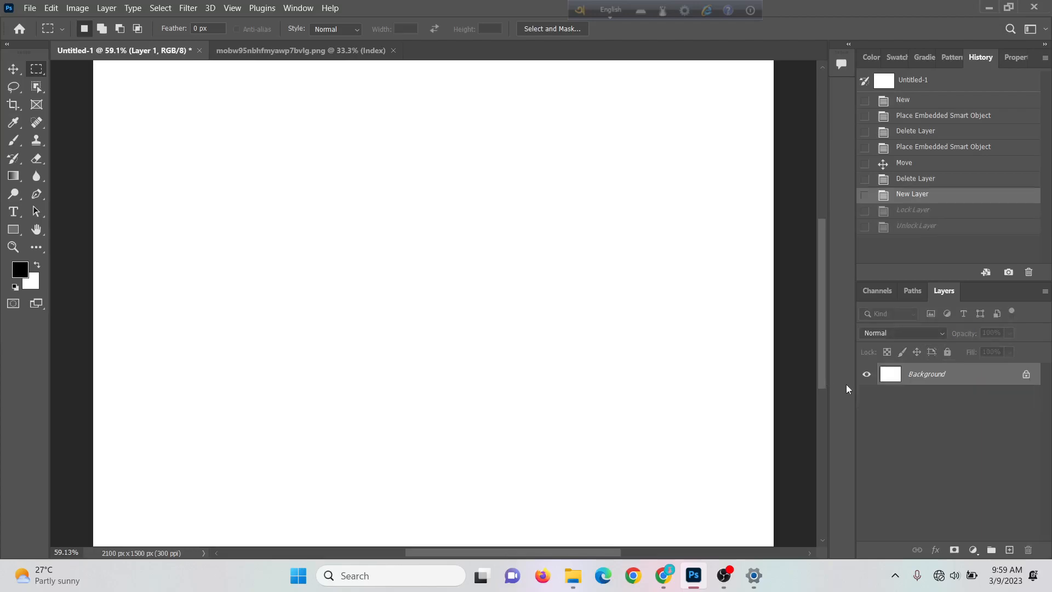
key("ctrl+z")
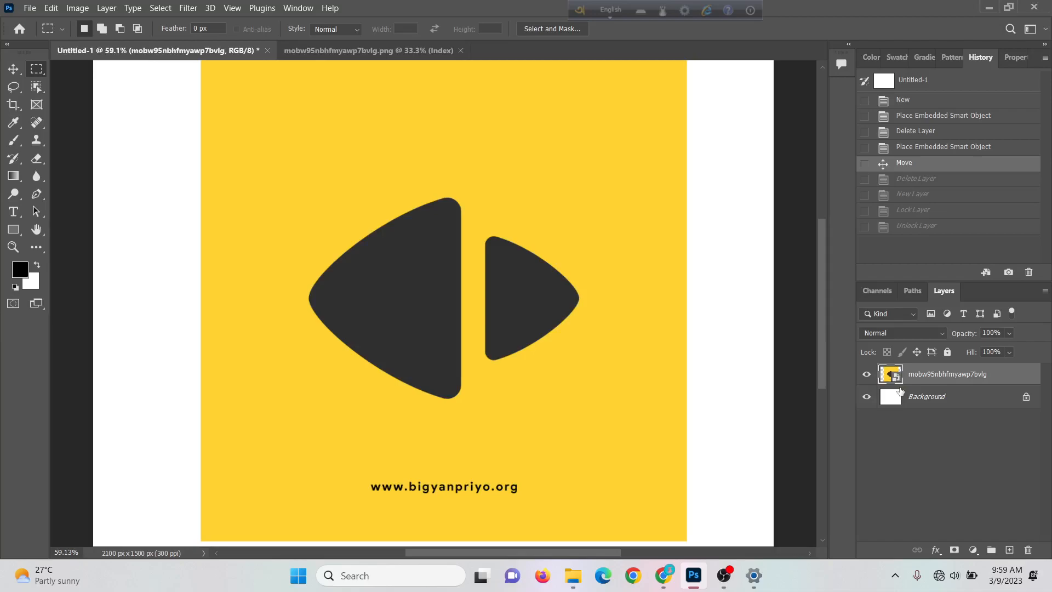
Lower the logo layer's opacity to 10% and restore it to 100%.
left_click(1008, 333)
left_click_drag(1021, 350, 974, 344)
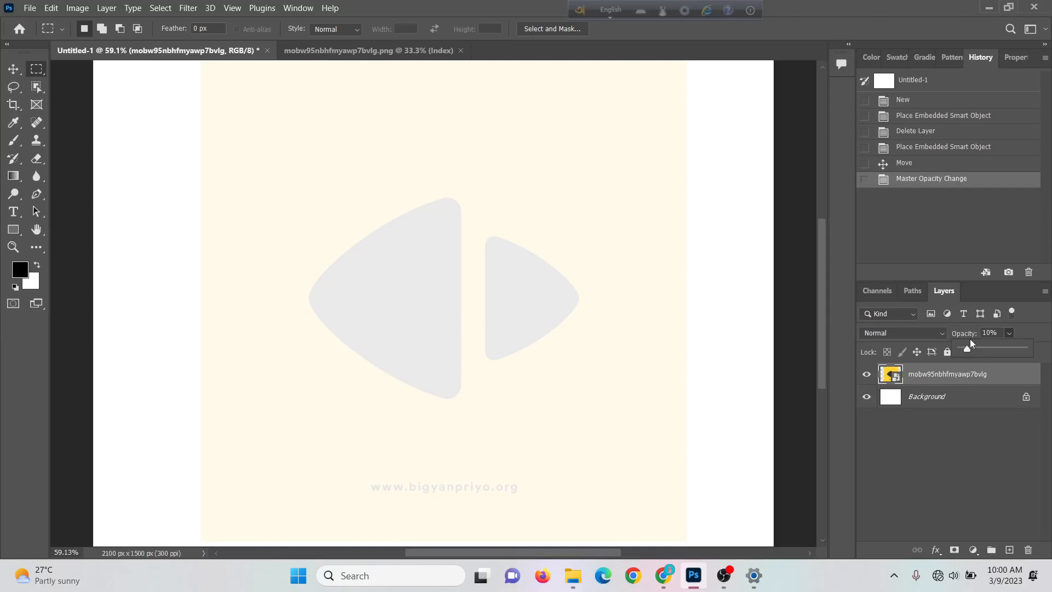
left_click_drag(981, 347, 1027, 348)
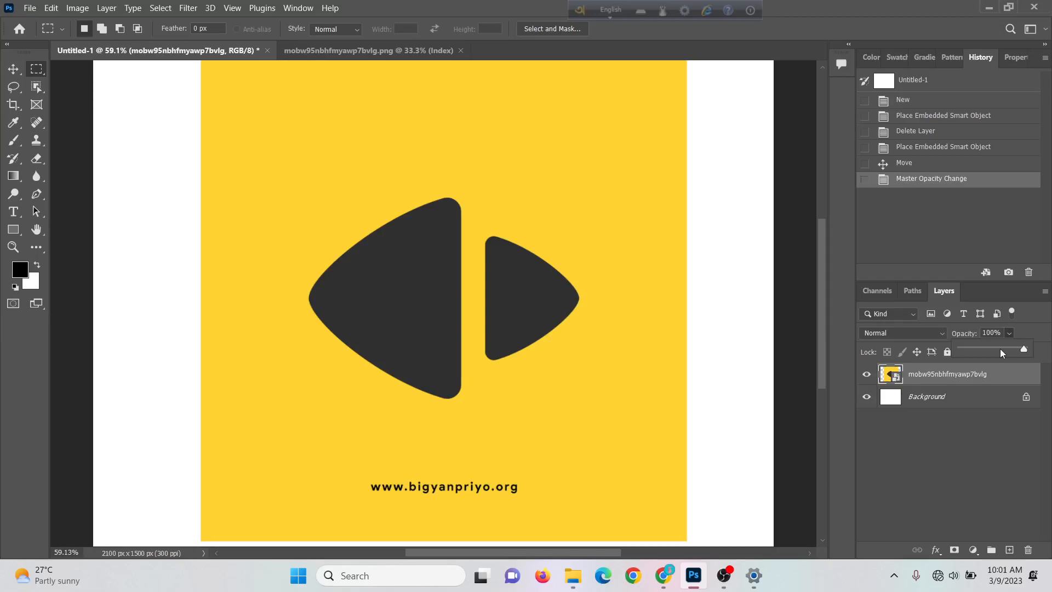
Demonstrate reducing the logo layer's fill opacity and return the fill to 100%.
right_click(939, 450)
left_click(926, 379)
left_click(931, 375)
left_click(1007, 353)
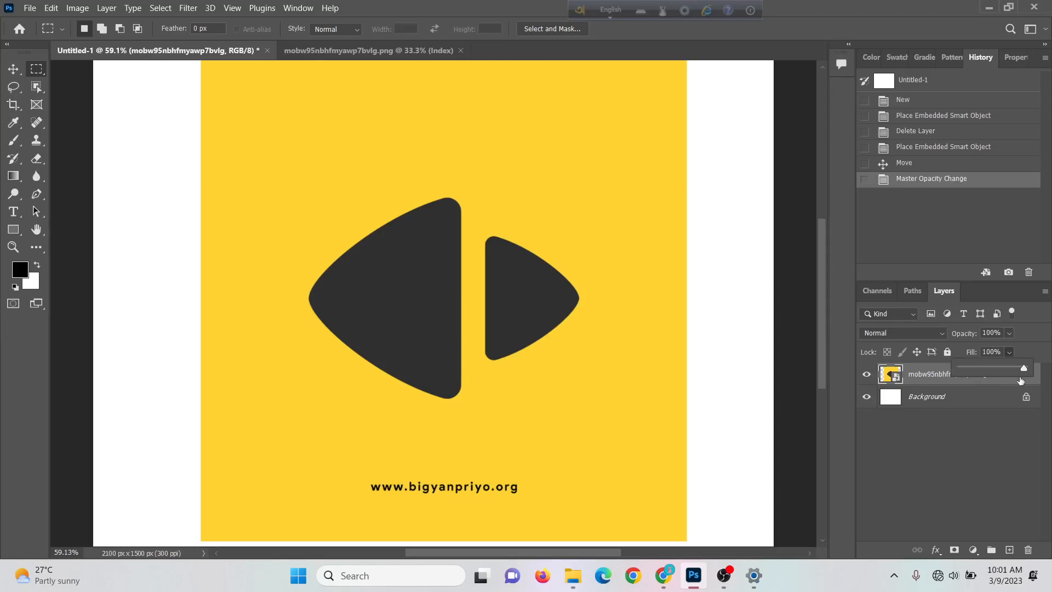
left_click_drag(972, 371, 1040, 371)
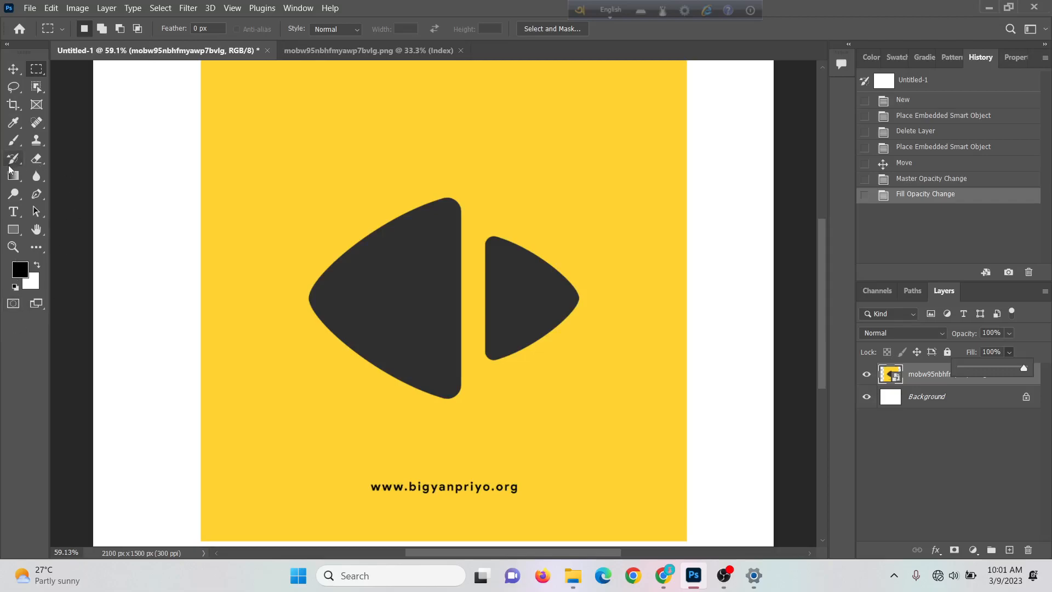
Draw a rectangle shape about 152 × 351 px on the white area left of the logo.
left_click(15, 234)
left_click(14, 235)
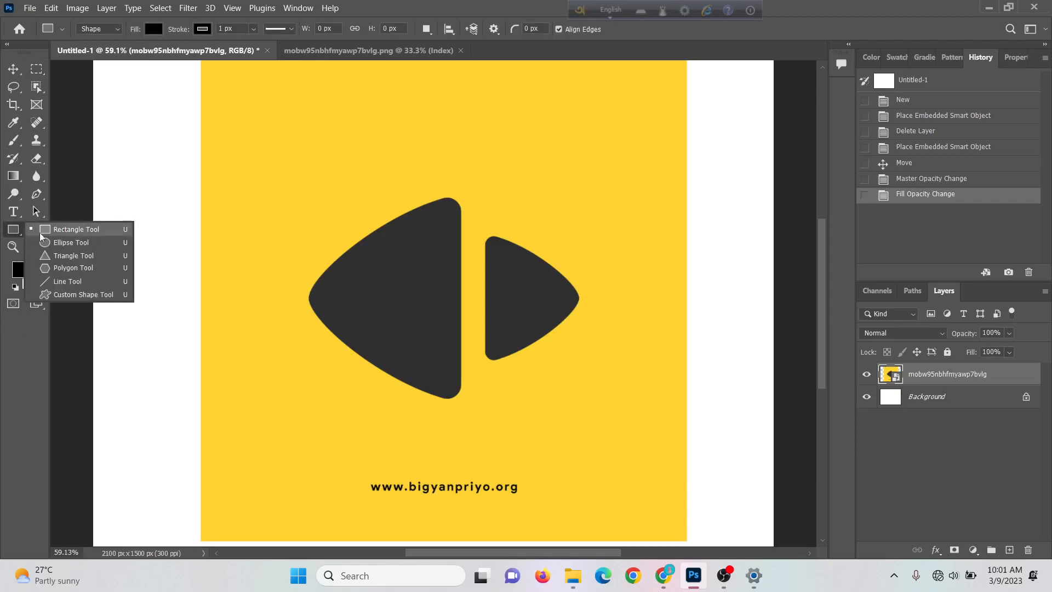
left_click(60, 229)
left_click_drag(123, 137, 172, 250)
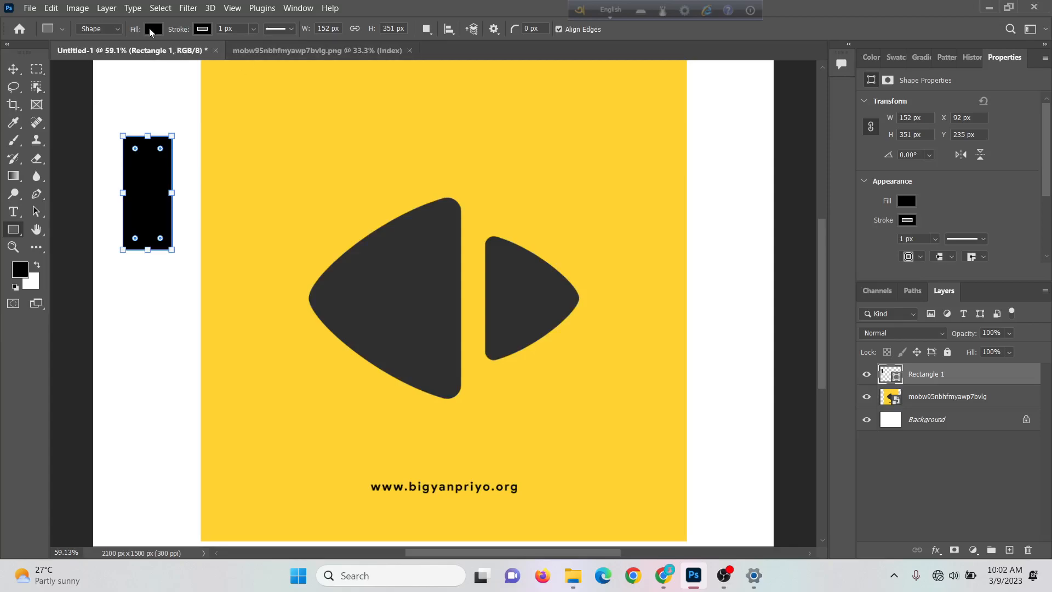
Change the rectangle's fill to red #d52626 using the Color Picker.
left_click(152, 29)
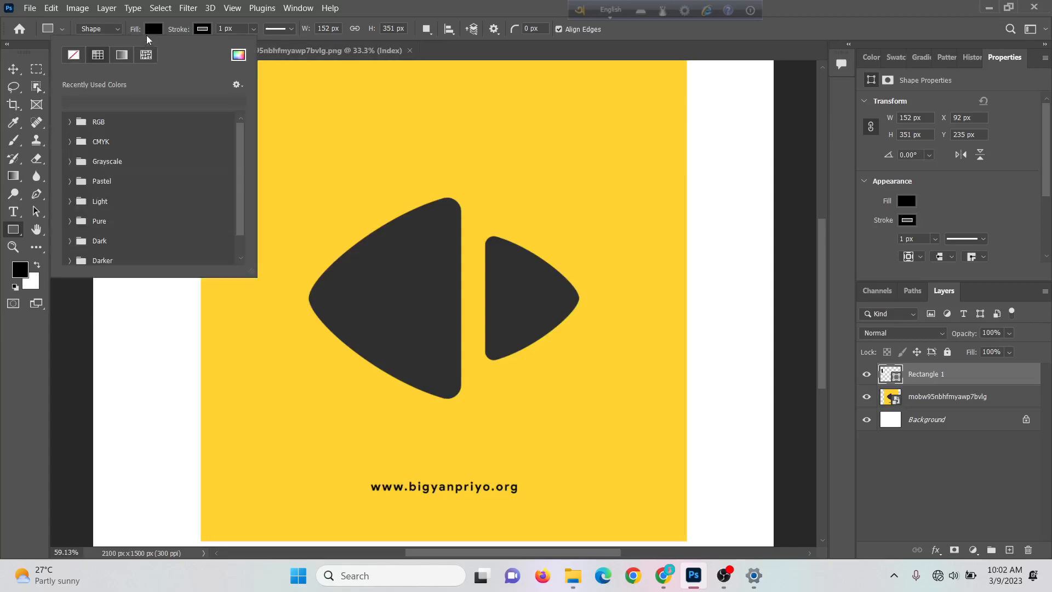
left_click(156, 30)
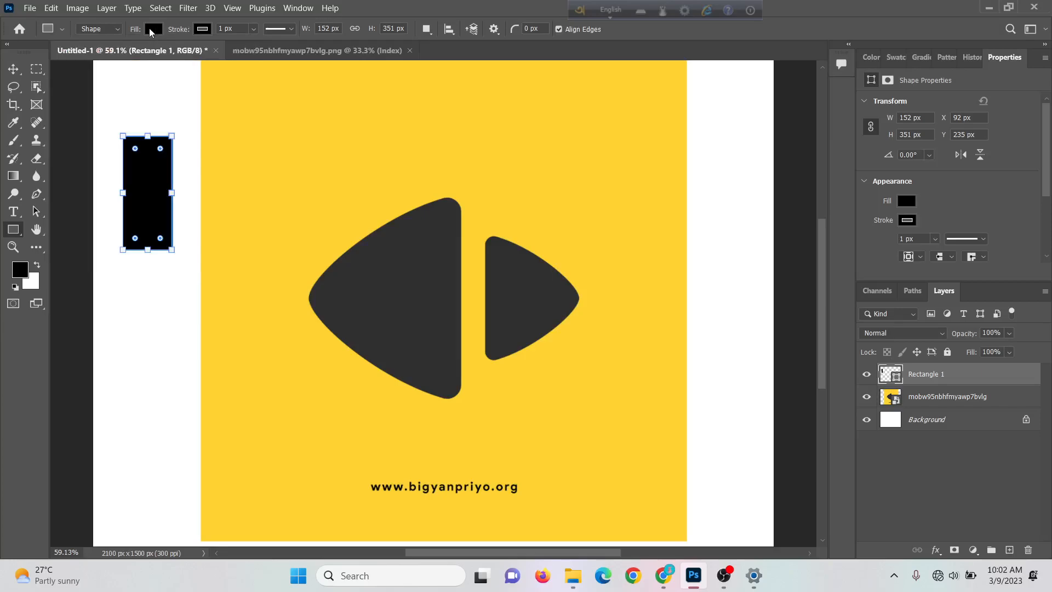
left_click(153, 29)
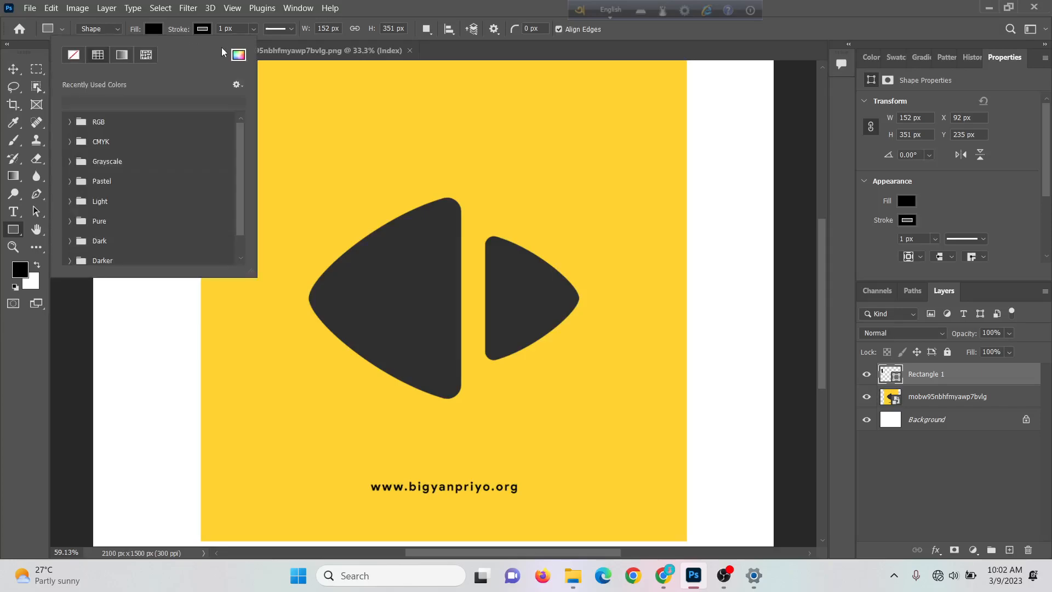
left_click(239, 56)
left_click(488, 143)
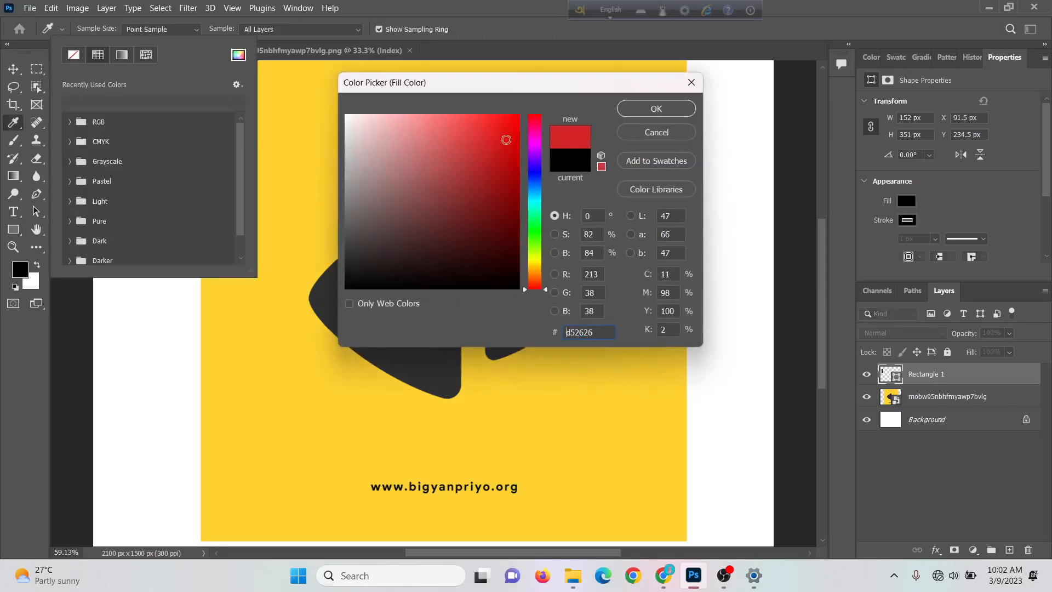
key("Return")
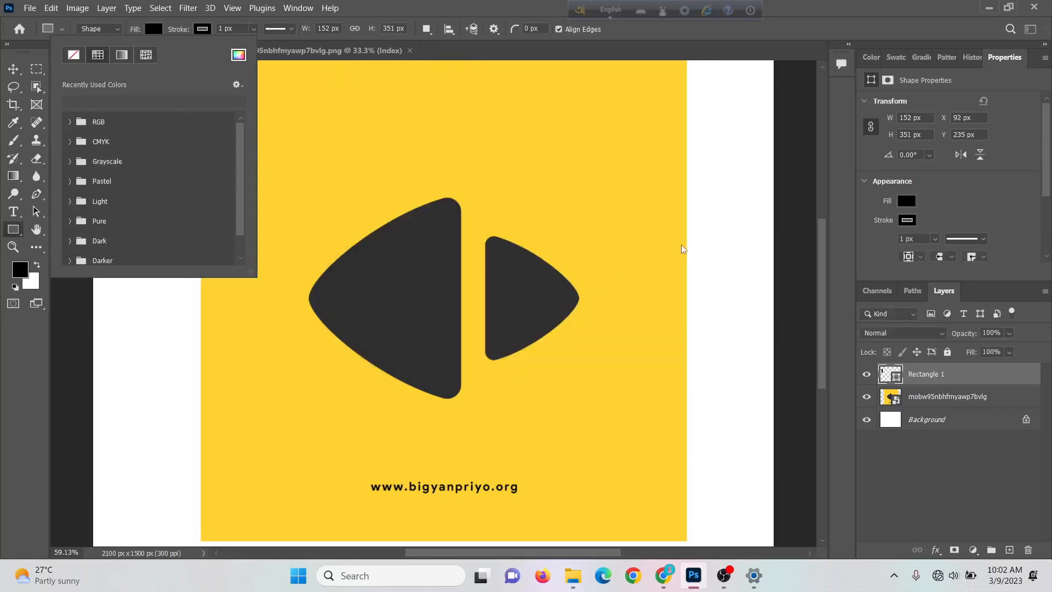
Draw a second rectangle about 130 × 421 px on the white area right of the logo and check its fill options.
left_click(704, 118)
left_click_drag(704, 118, 745, 254)
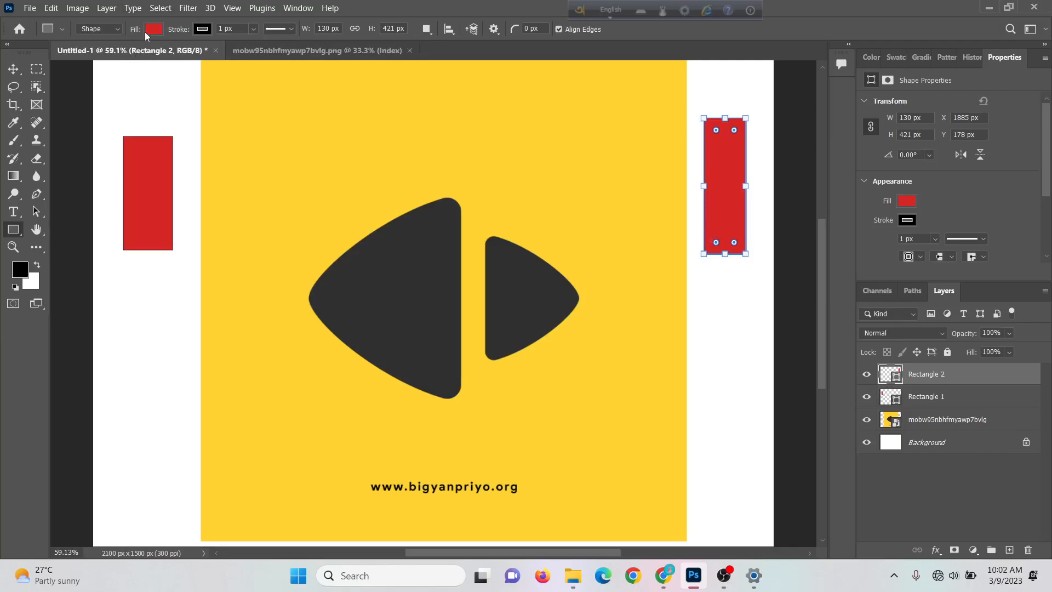
left_click(903, 201)
left_click(863, 196)
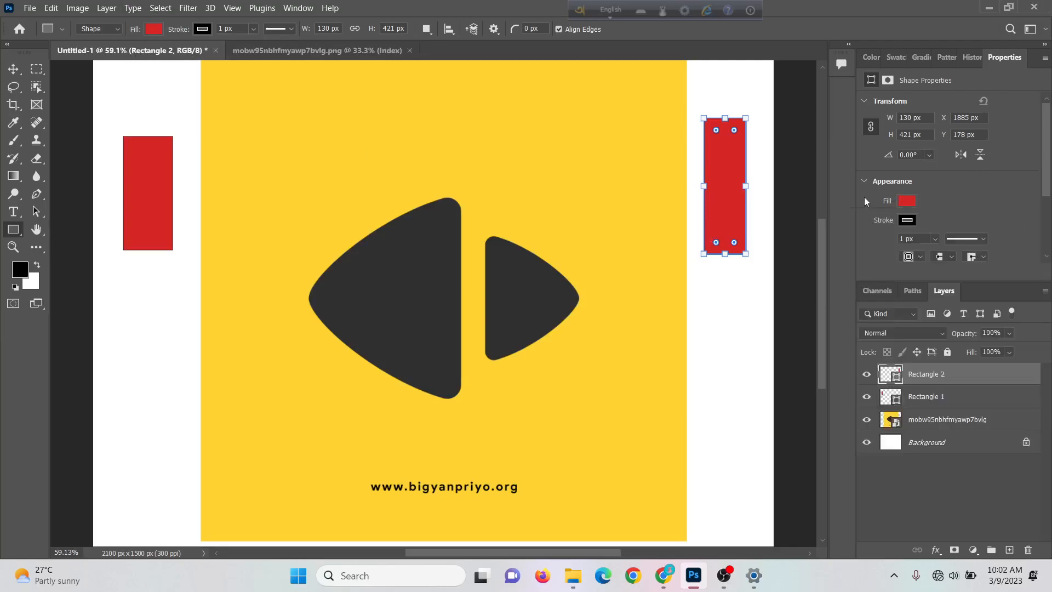
Try a darker red fill, #7e2424, on the second rectangle and discard the change.
double_click(895, 376)
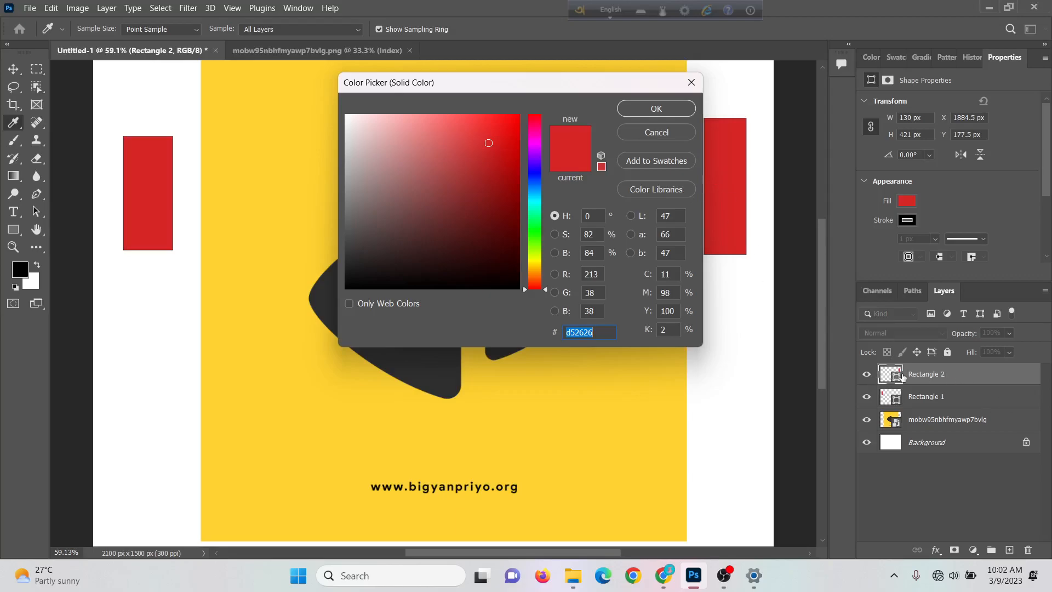
mouse_move(408, 163)
left_mouse_down()
mouse_move(453, 178)
mouse_move(413, 183)
left_mouse_up()
left_click_drag(572, 88, 380, 106)
left_click_drag(324, 149, 277, 217)
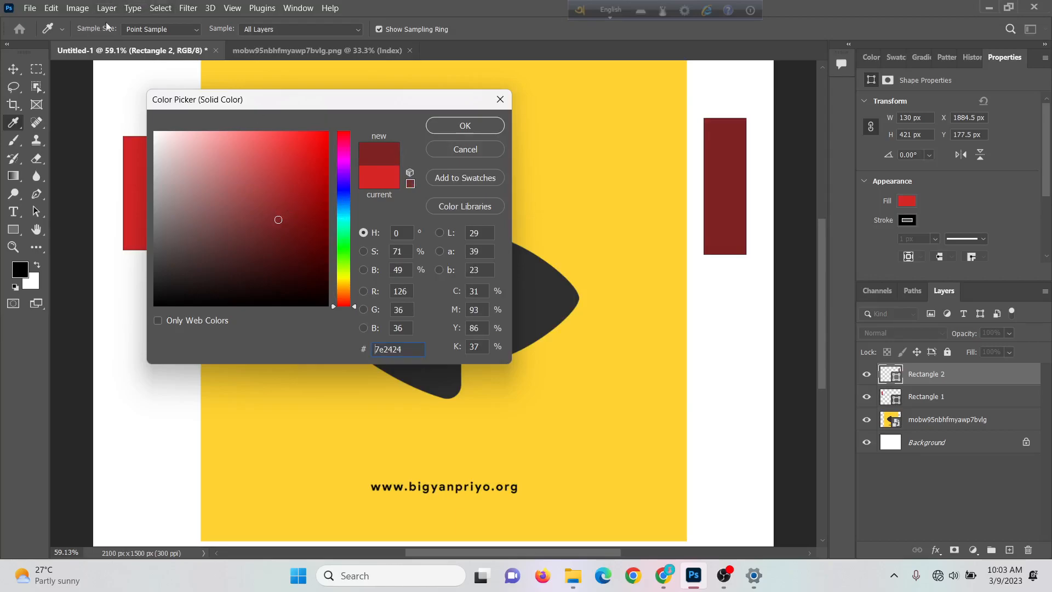
left_click(500, 99)
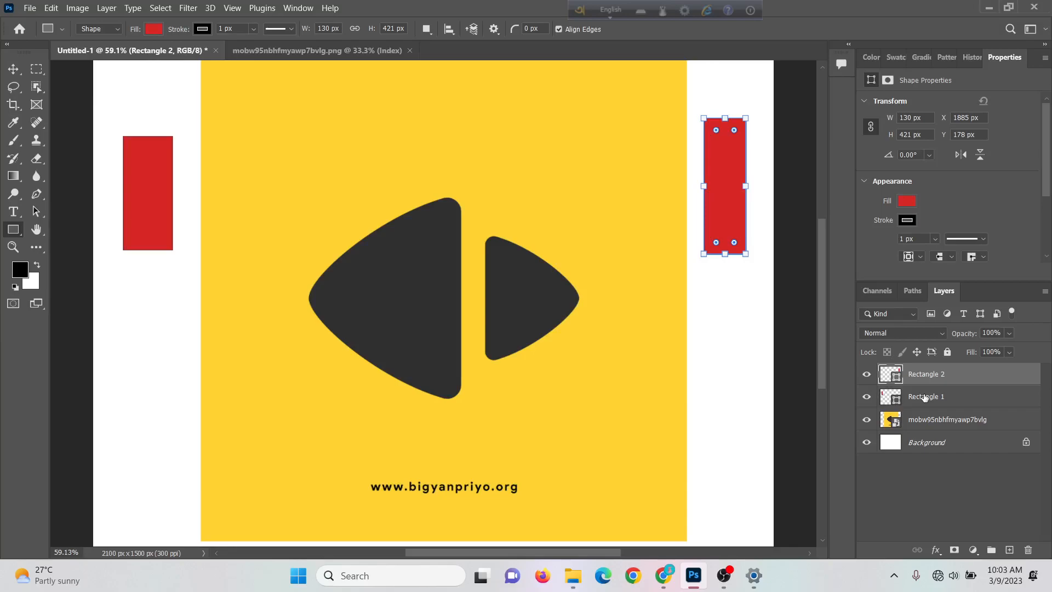
Remove both rectangles, leaving only the logo and Background layers.
key("Delete")
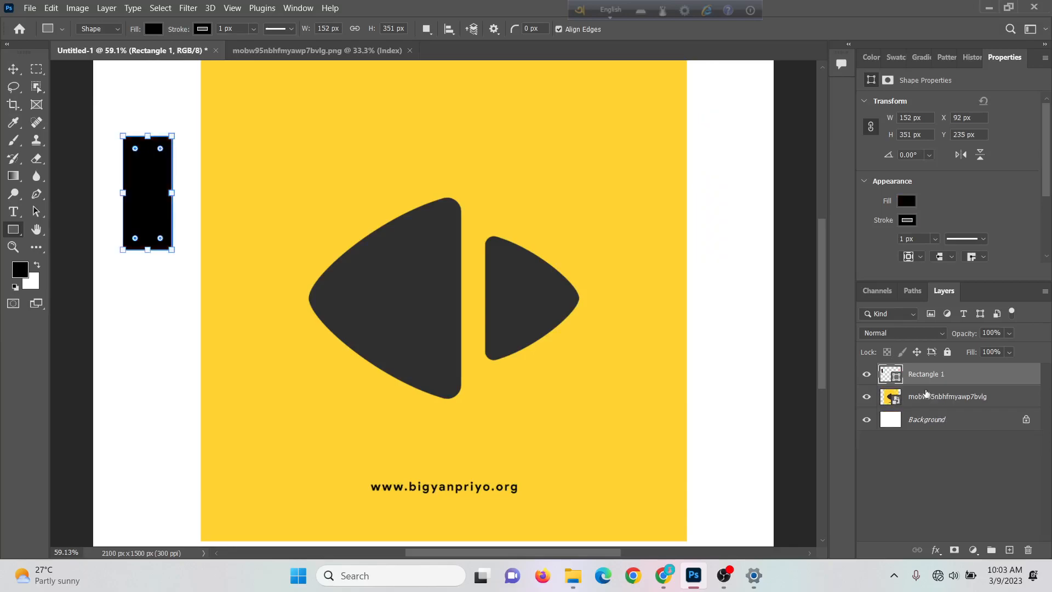
key("Delete")
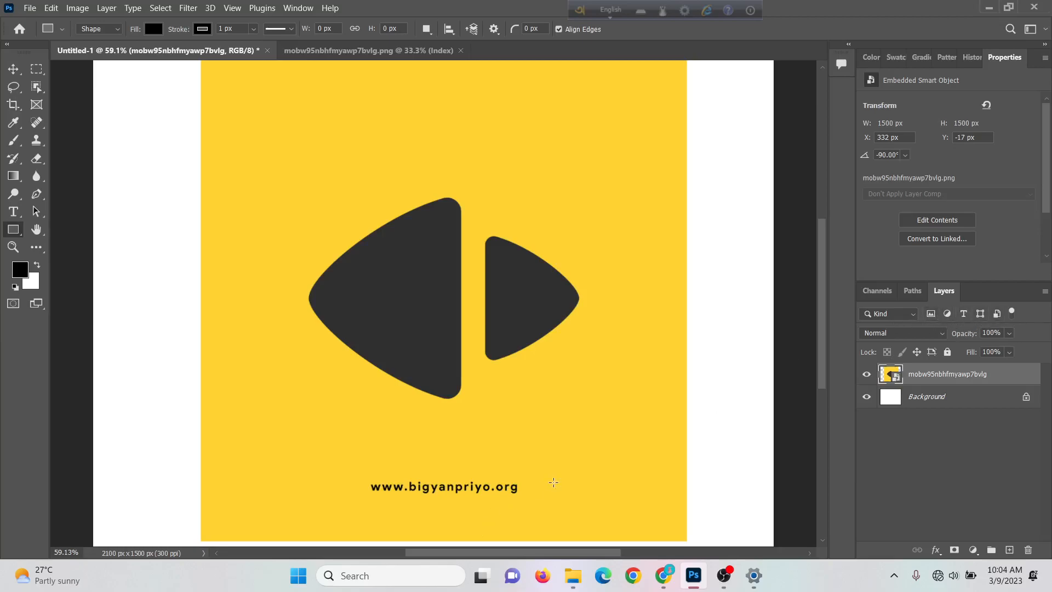
View the blending modes available for the logo layer.
left_click(939, 338)
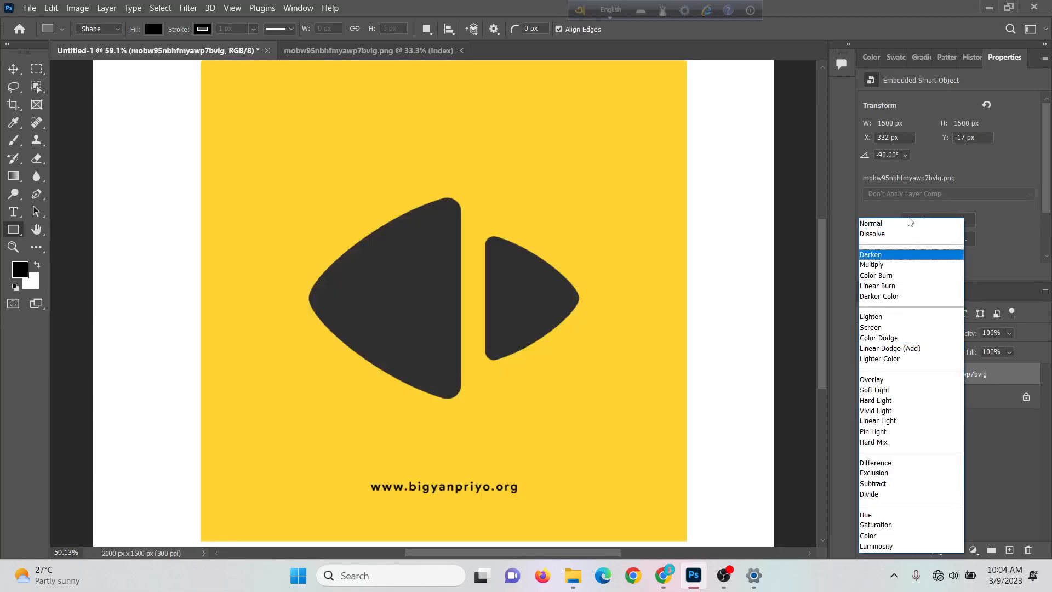
left_click(683, 279)
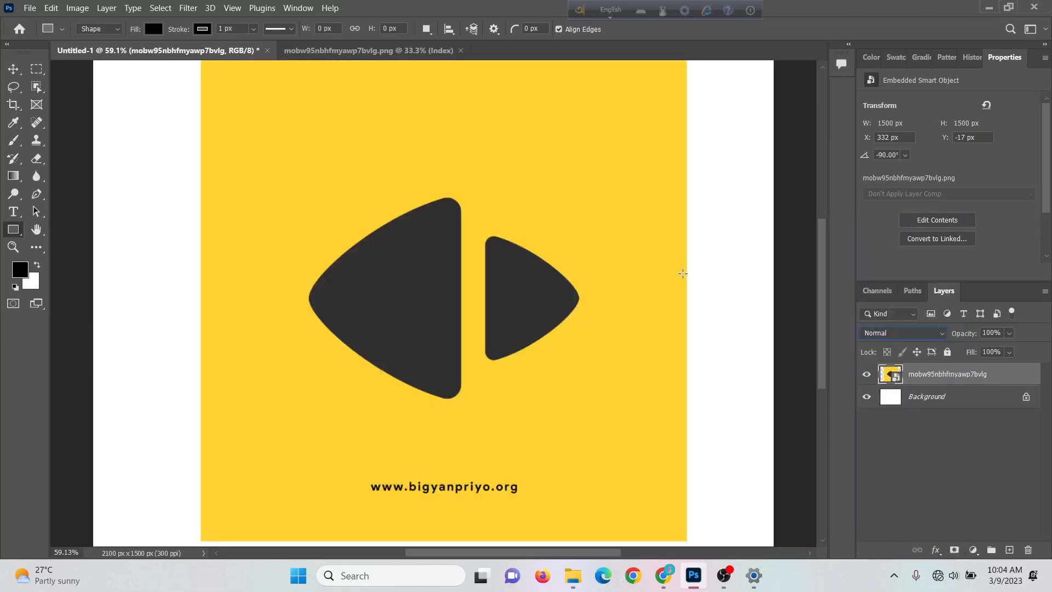